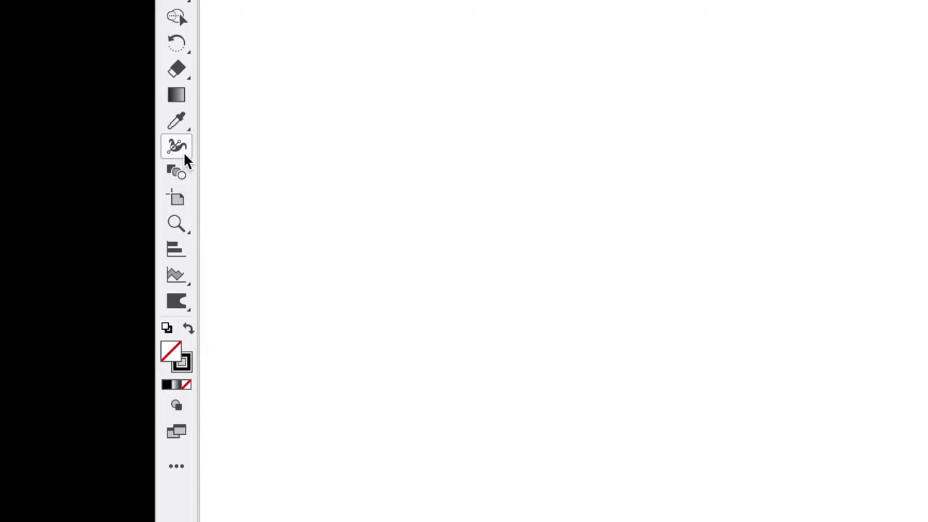
Step: Browse the complete list of available tools and activate the Width tool
left_click(177, 467)
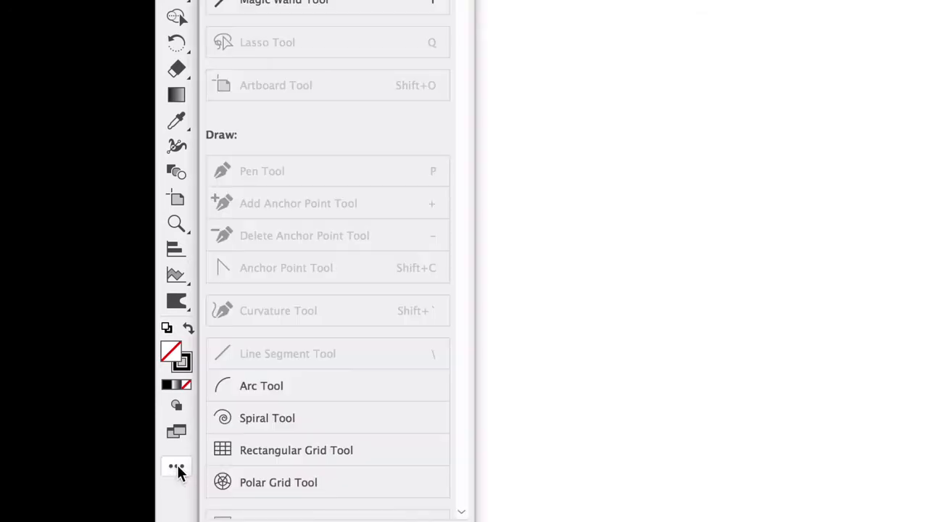
scroll(304, 250, "down", 10)
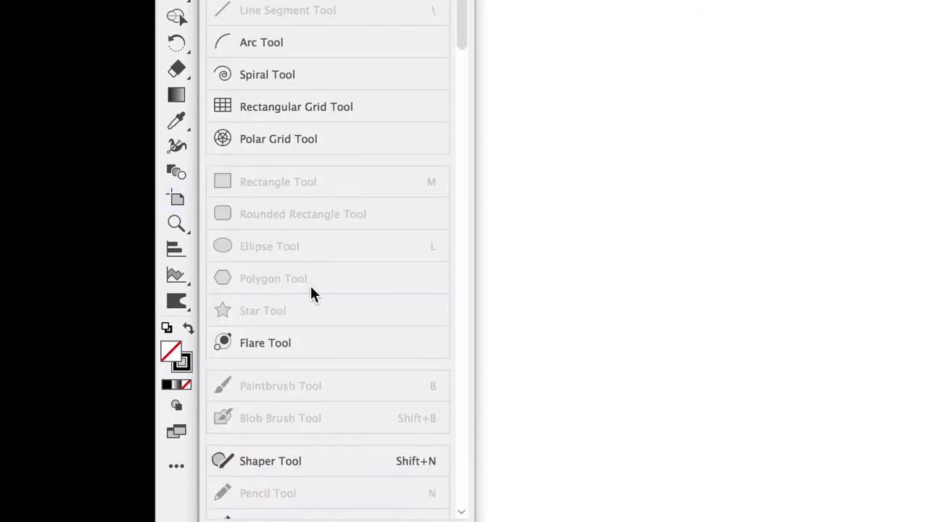
scroll(313, 293, "down", 3)
left_click(180, 495)
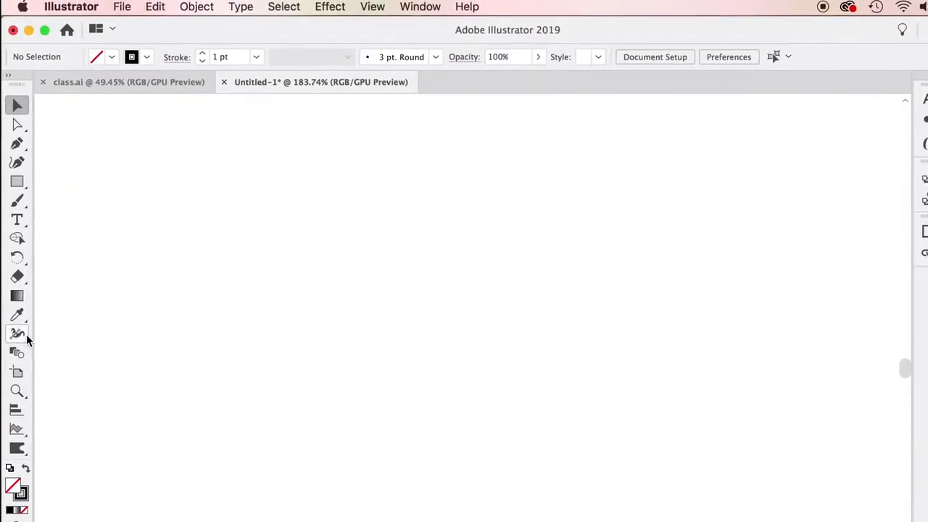
left_click(23, 335)
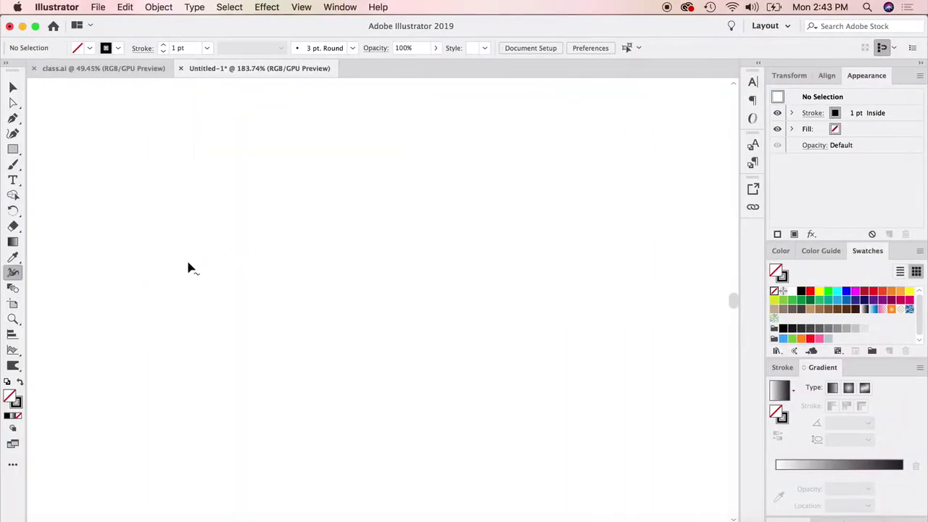
Step: Try the Width tool on the edge of a black-filled rectangle without a stroke and delete the rectangle
left_click(13, 149)
left_click_drag(166, 218, 354, 357)
left_click(20, 382)
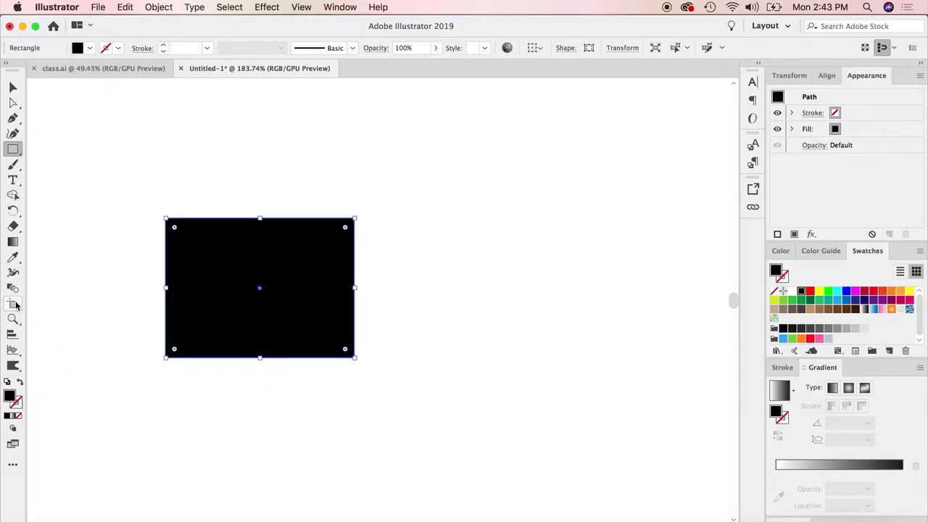
left_click(13, 272)
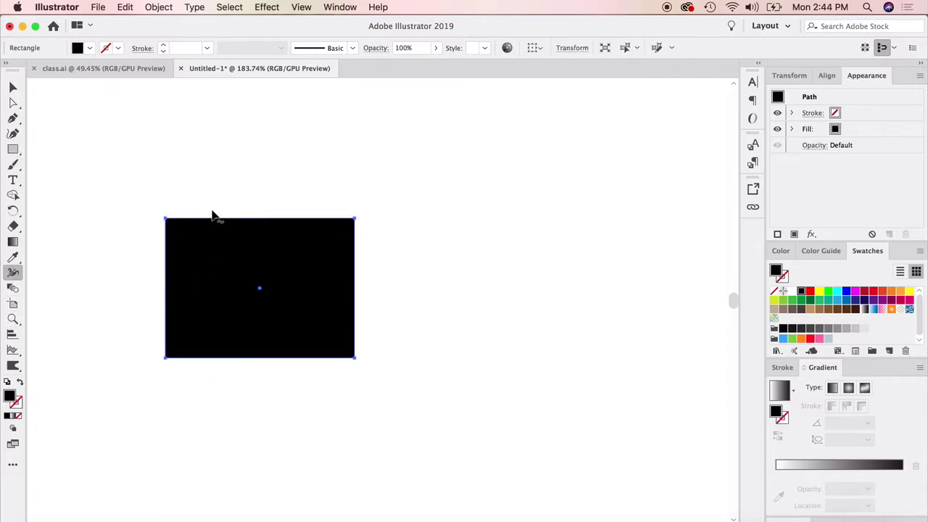
mouse_move(200, 207)
left_mouse_down()
mouse_move(207, 186)
mouse_move(224, 272)
left_mouse_up()
left_click(13, 87)
key("Delete")
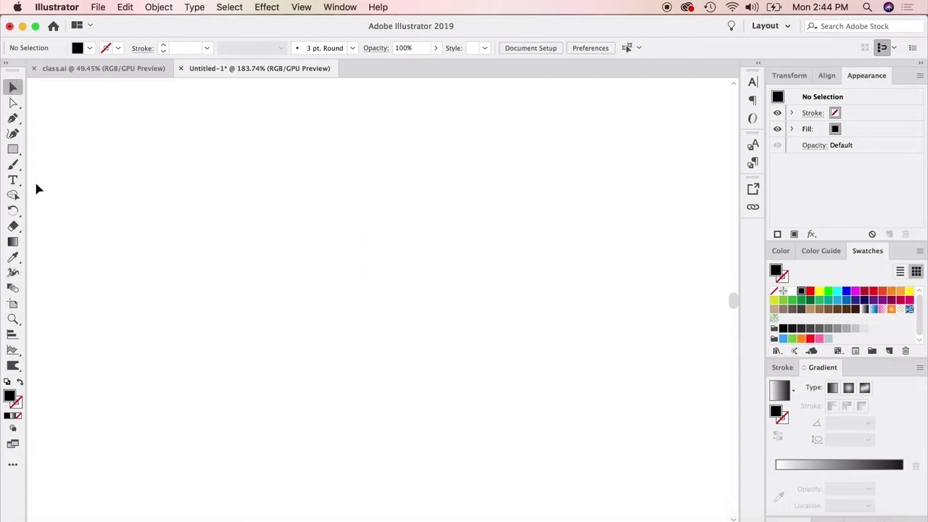
Step: Draw a straight horizontal line across the middle of the canvas with the Pen tool
left_click(13, 119)
left_click(204, 277)
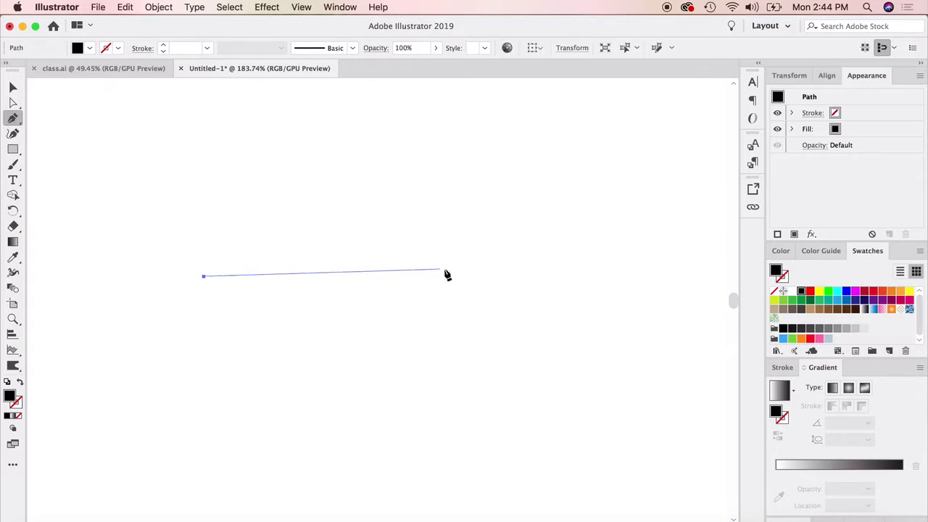
left_click(485, 276)
left_click(13, 87)
left_click(516, 402)
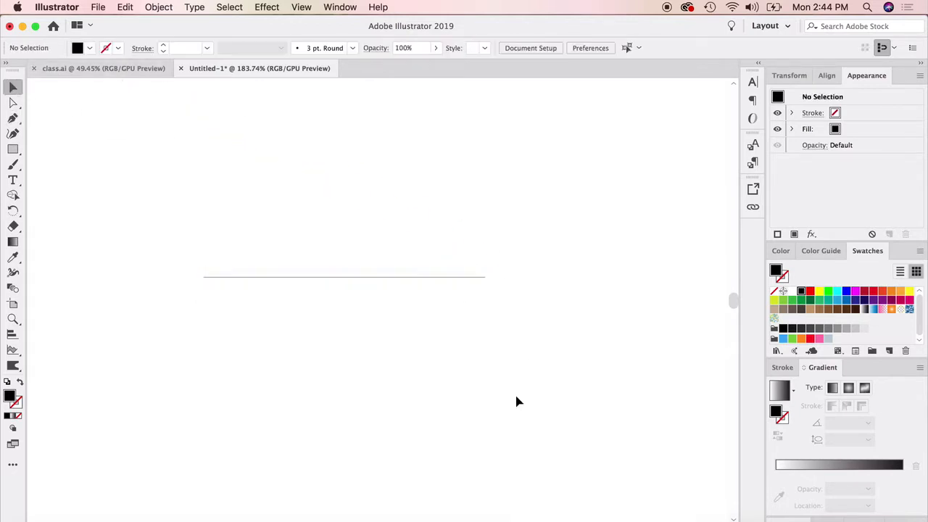
Step: Set the horizontal line's stroke weight to 2 pt, keeping the line selected
left_click(242, 280)
left_click(782, 368)
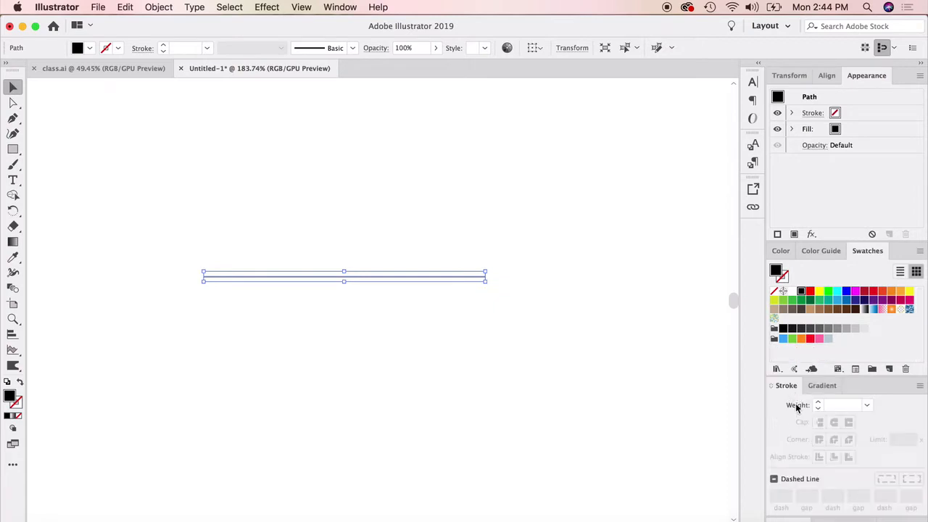
left_click(817, 402)
left_click(817, 402)
left_click(818, 402)
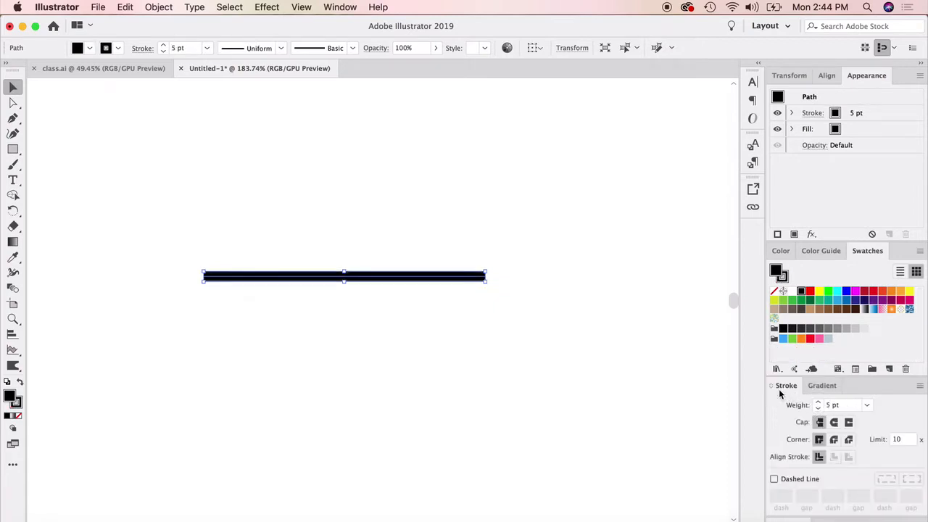
left_click(818, 409)
left_click(817, 409)
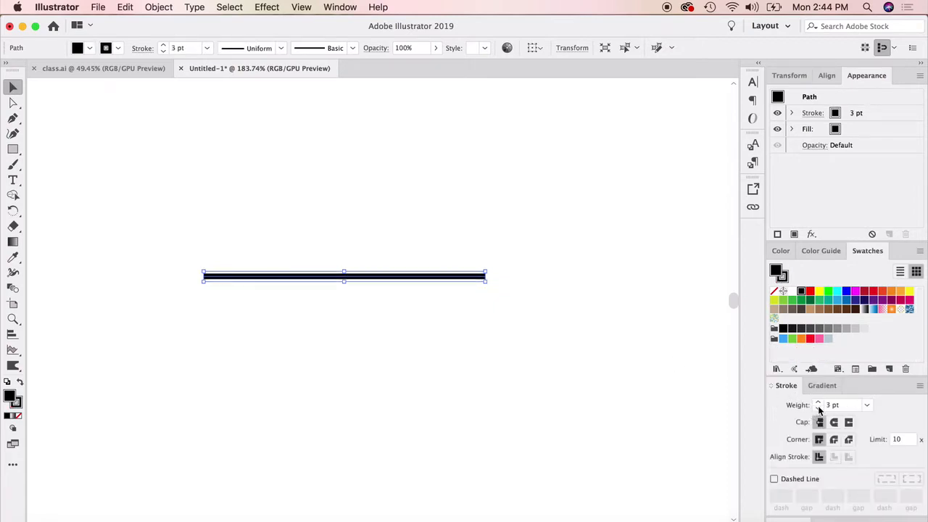
left_click(818, 409)
left_click(622, 321)
left_click(313, 278)
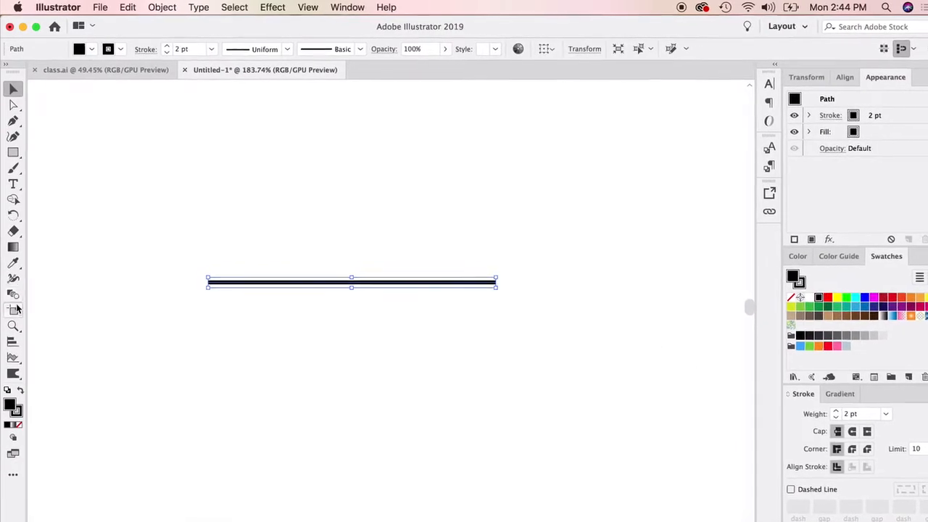
Step: Widen the line's left end to about 32 pt and its right end to about 104 pt with the Width tool
key("shift+w")
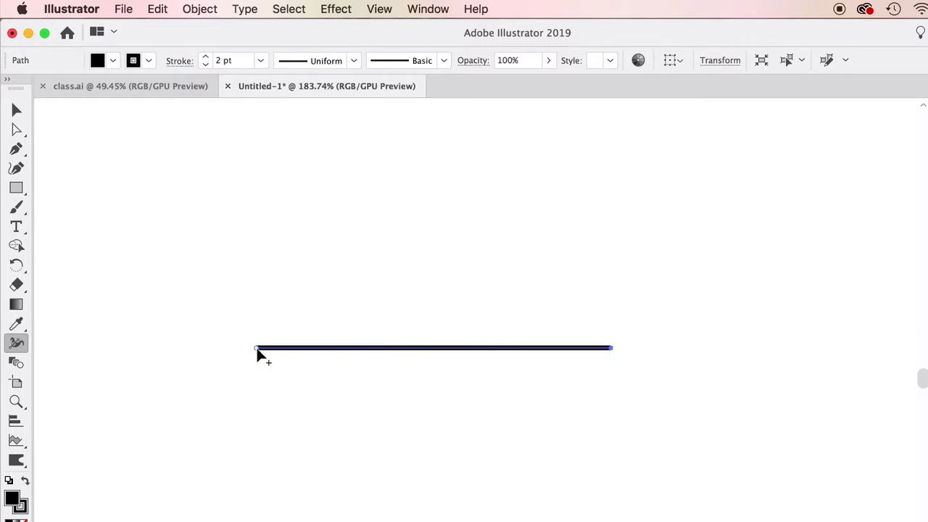
left_click_drag(257, 348, 264, 313)
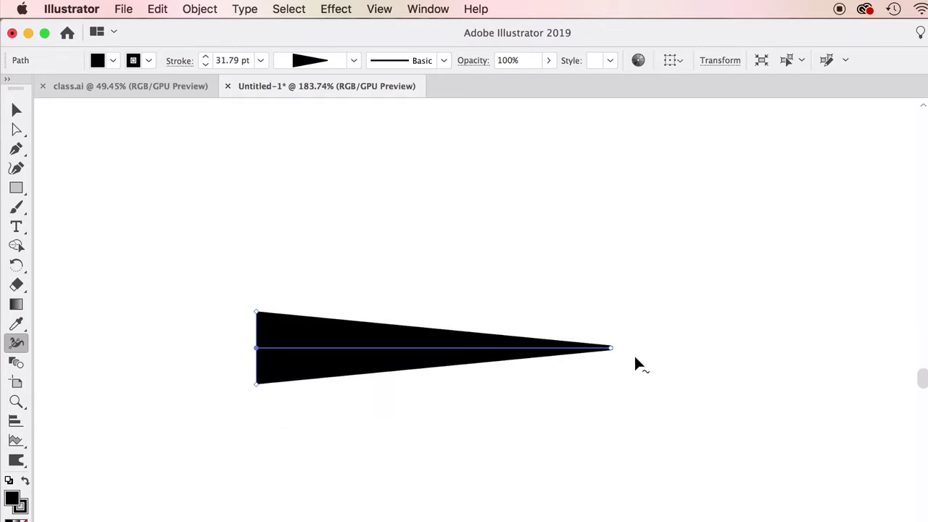
left_click(610, 348)
left_click_drag(610, 346, 616, 231)
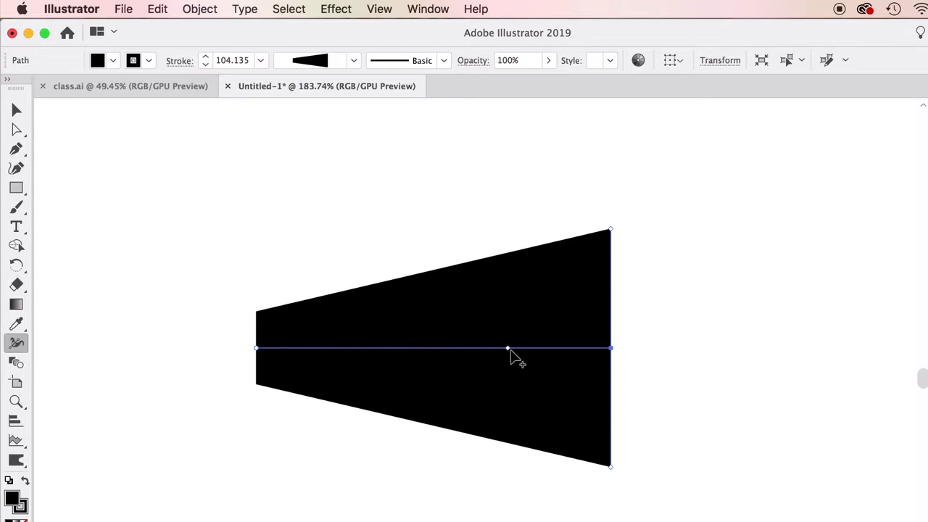
Step: Add a width point about a third of the way from the line's left end and widen the stroke there into a bulge
left_click(359, 348)
left_click_drag(359, 348, 363, 233)
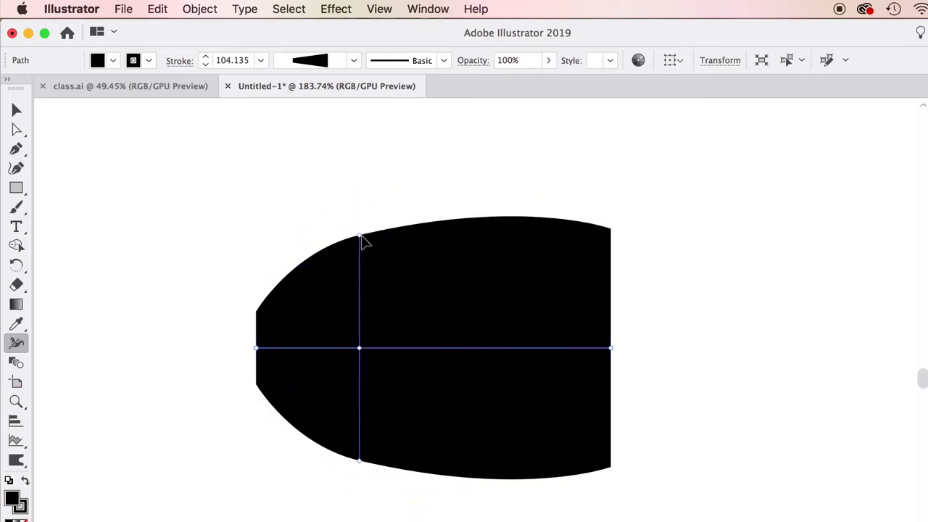
left_click(459, 218)
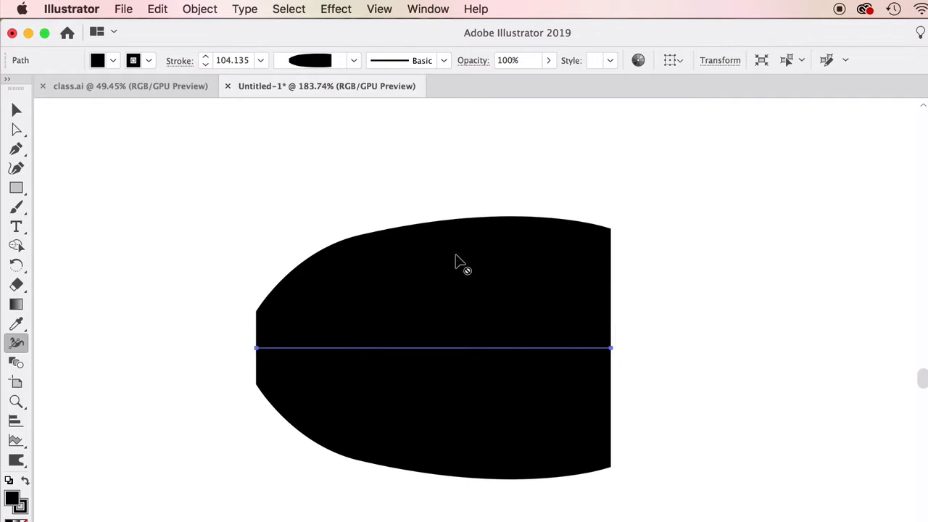
Step: Add two width points in the line's right half and narrow the stroke at both to form a thin waist
left_click(475, 350)
left_click_drag(474, 350, 480, 373)
left_click_drag(542, 348, 545, 316)
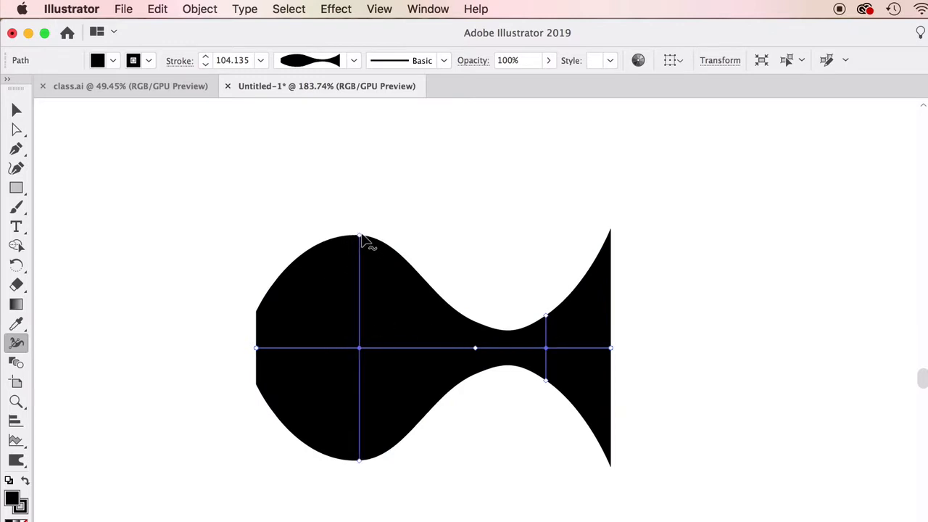
Step: Narrow the stroke at the left-hand bulge and add a widened rounded bulge close to the line's left end
left_click_drag(359, 237, 359, 322)
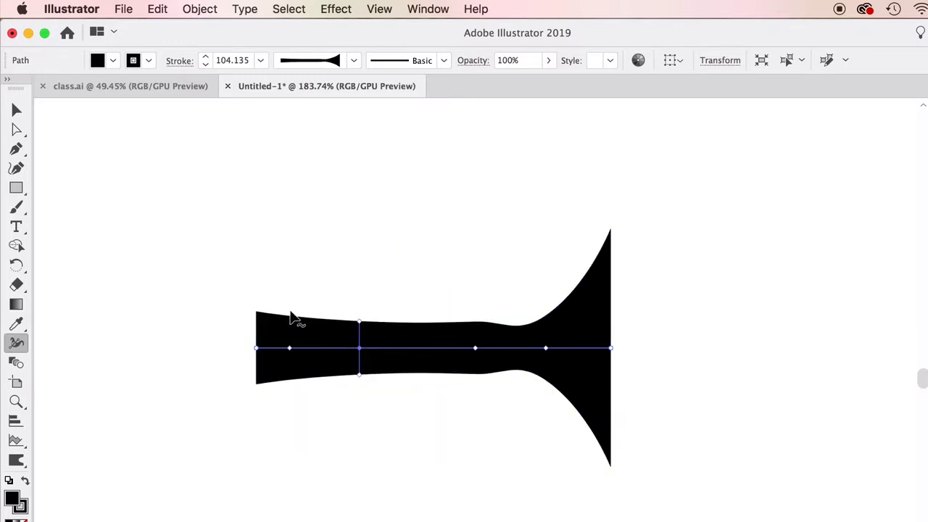
left_click(294, 348)
left_click_drag(295, 348, 304, 283)
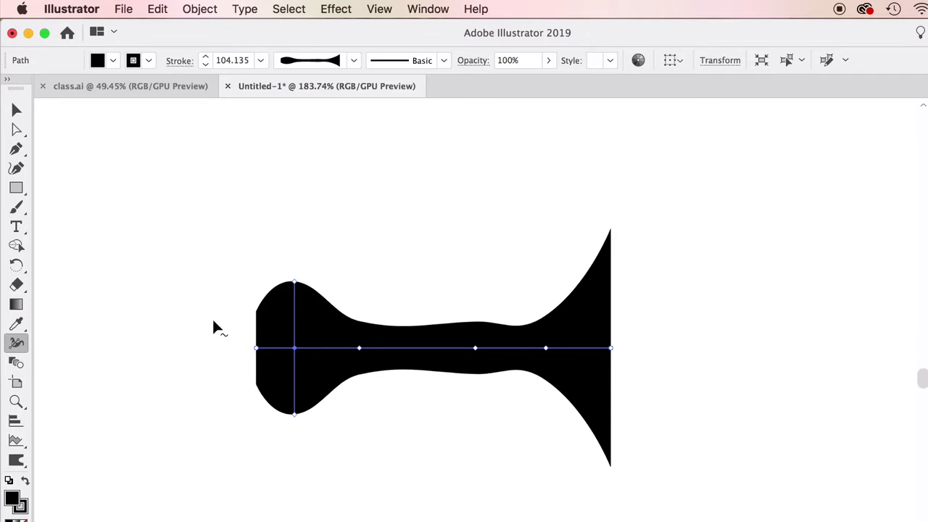
left_click(16, 110)
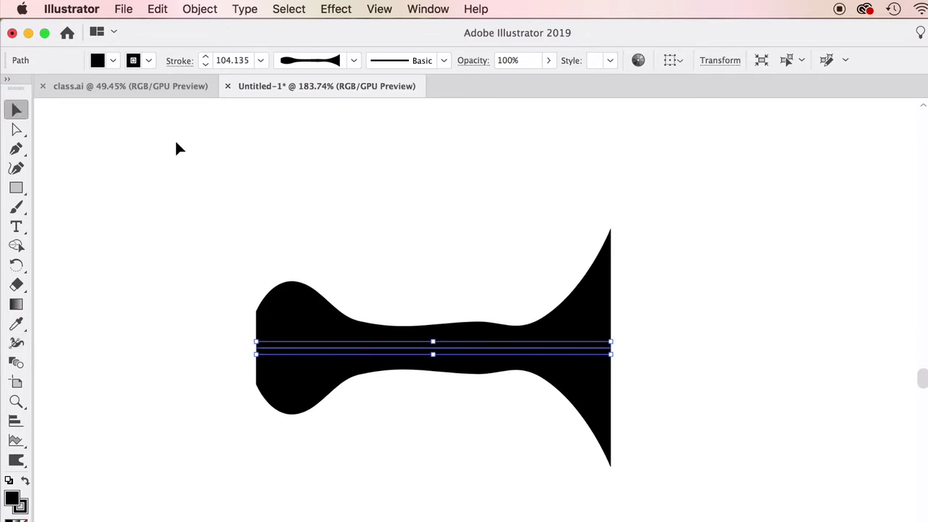
left_click(199, 9)
mouse_move(261, 31)
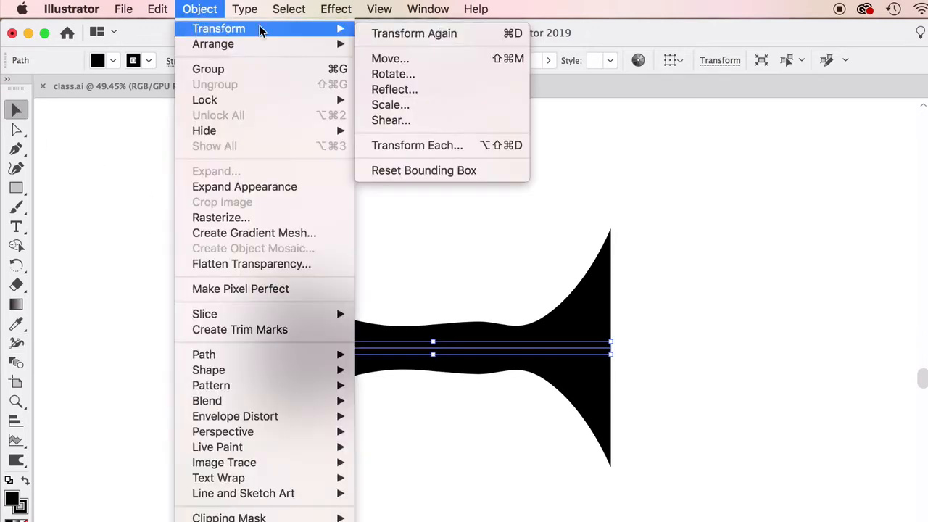
left_click(392, 89)
left_click(711, 429)
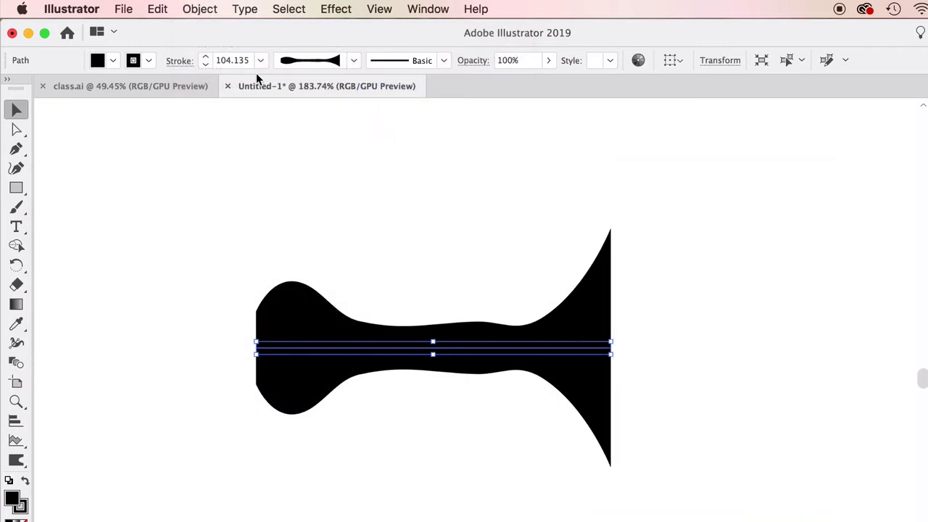
Step: Rotate the variable-width line by 90° so that it stands vertically, and deselect it
left_click(200, 9)
mouse_move(261, 29)
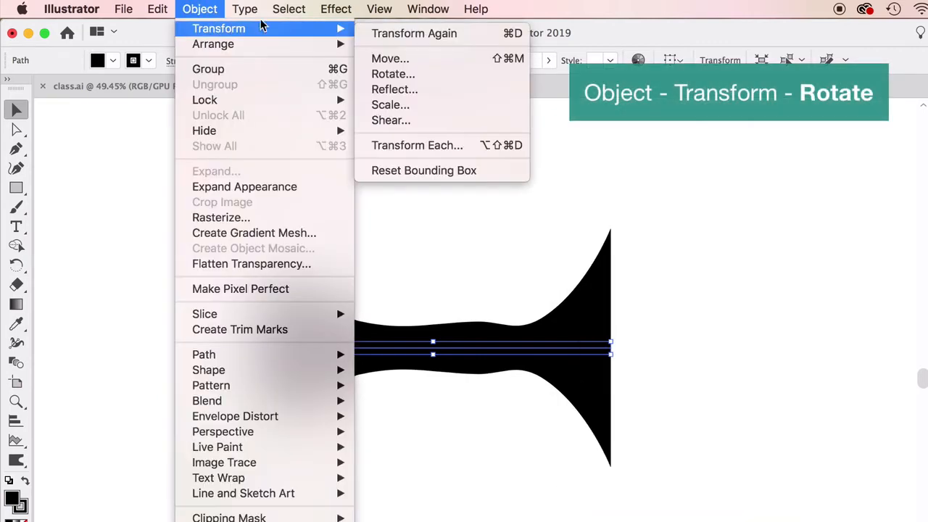
left_click(401, 76)
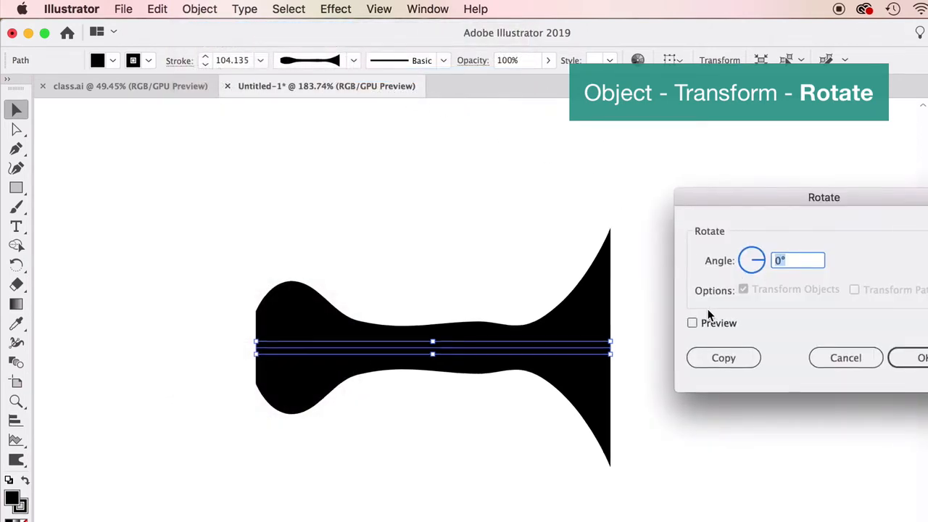
type("90")
key("Return")
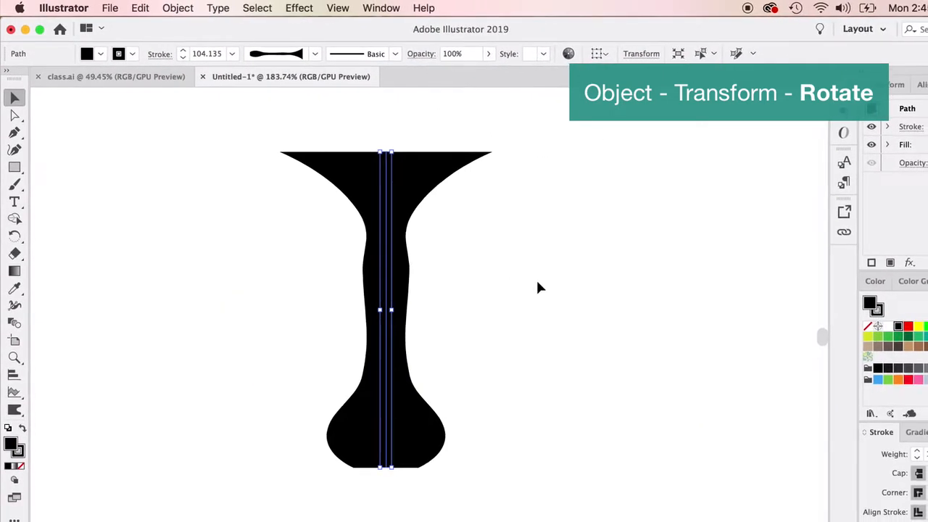
left_click(583, 388)
Step: Apply a round cap to the vertical line's stroke and place the floating stroke settings clear of the shape
left_click(385, 288)
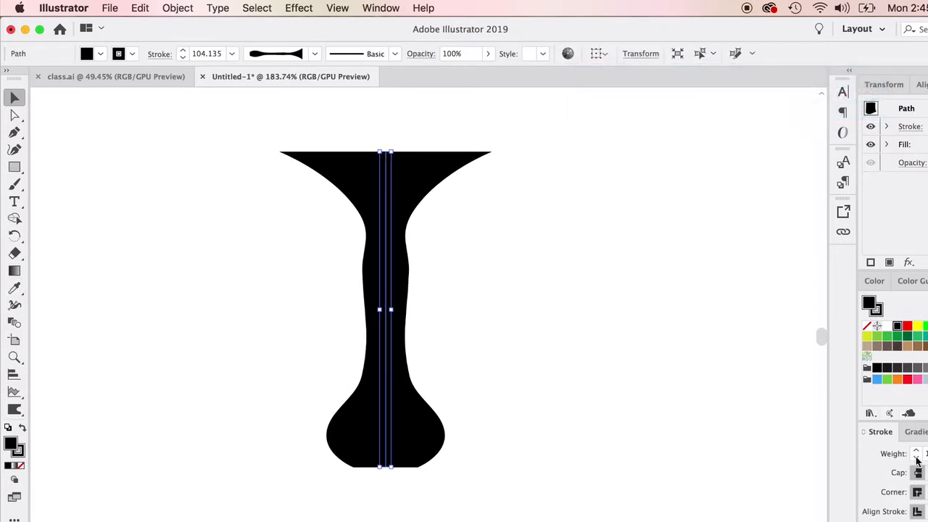
mouse_move(880, 432)
left_mouse_down()
mouse_move(511, 138)
mouse_move(525, 148)
left_mouse_up()
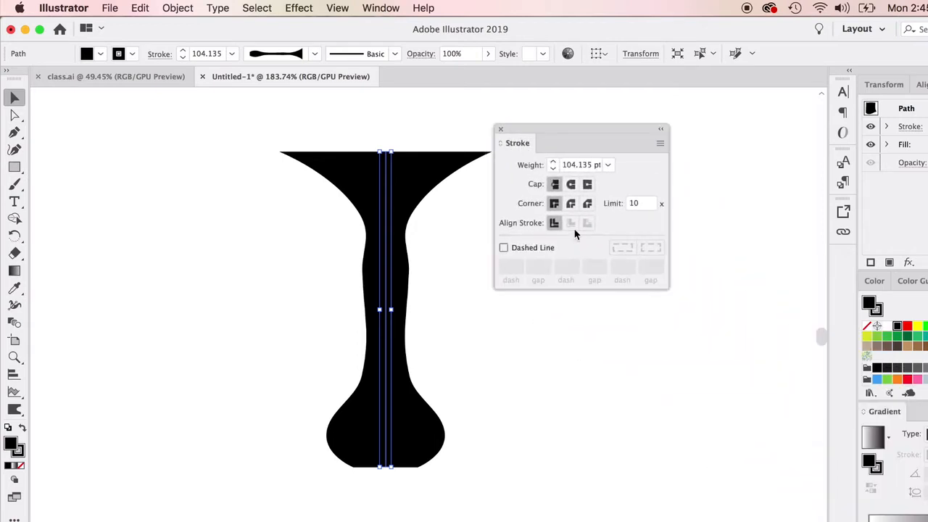
left_click(571, 185)
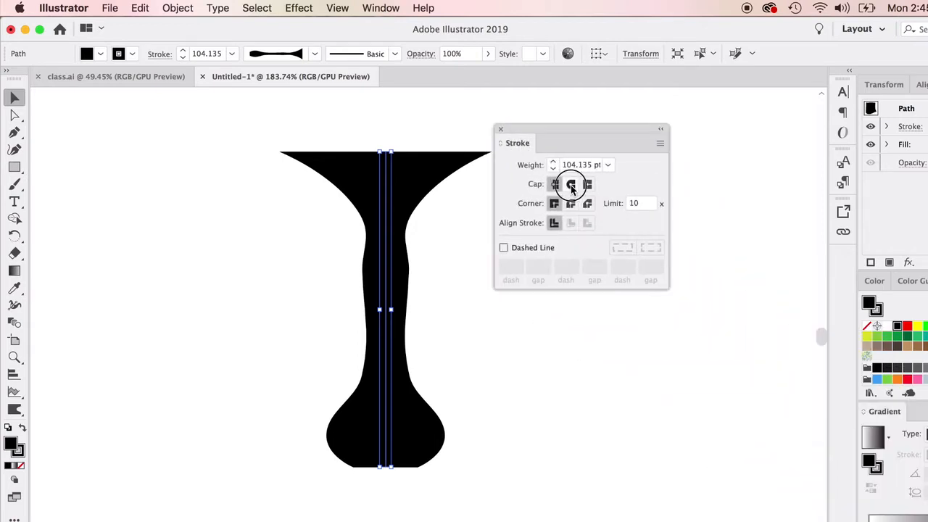
scroll(500, 374, "up", 4)
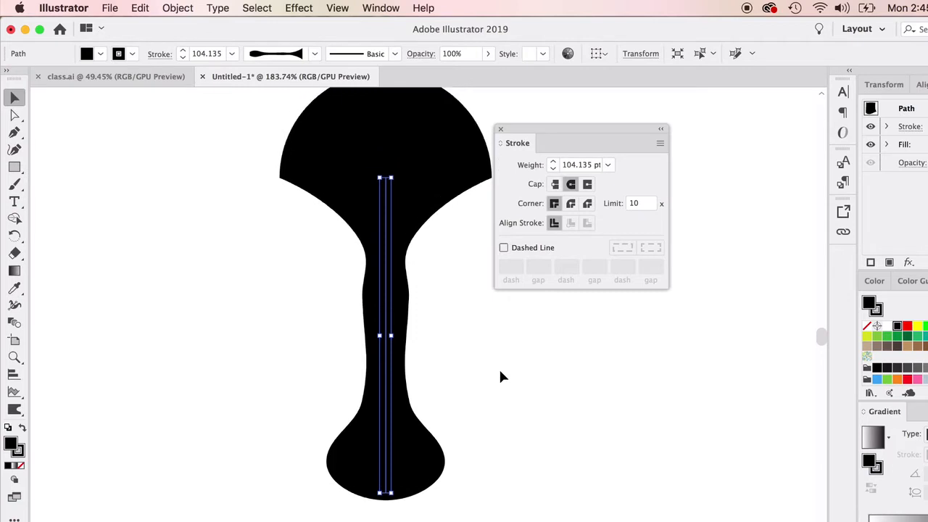
scroll(502, 366, "up", 1)
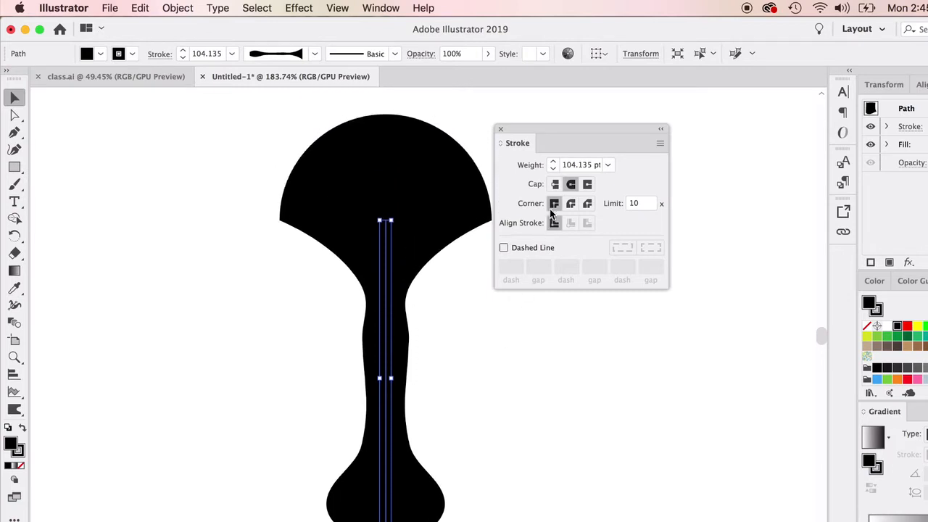
mouse_move(496, 129)
left_mouse_down()
mouse_move(599, 130)
mouse_move(554, 136)
left_mouse_up()
left_click(124, 130)
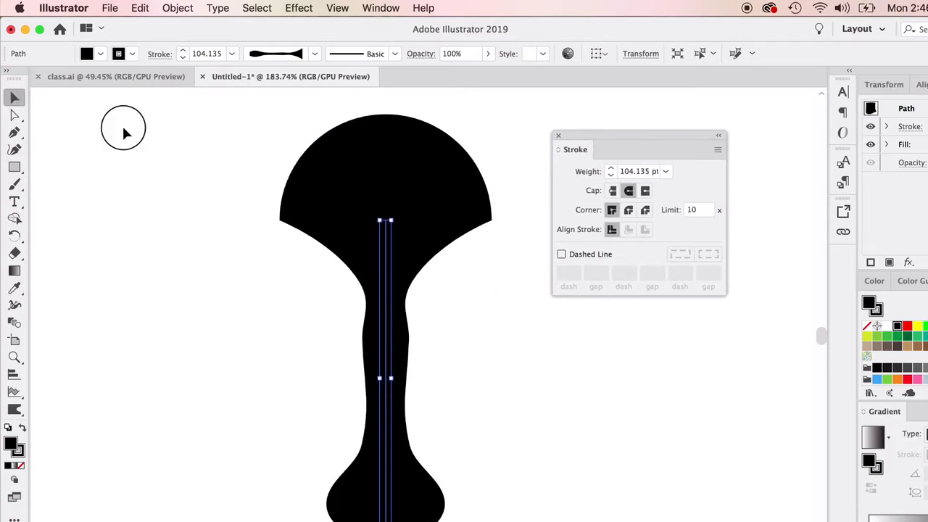
Step: Widen the stroke at the width point in the upper part of the vertical shape's narrow shaft with the Width tool
left_click(384, 200)
left_click(14, 305)
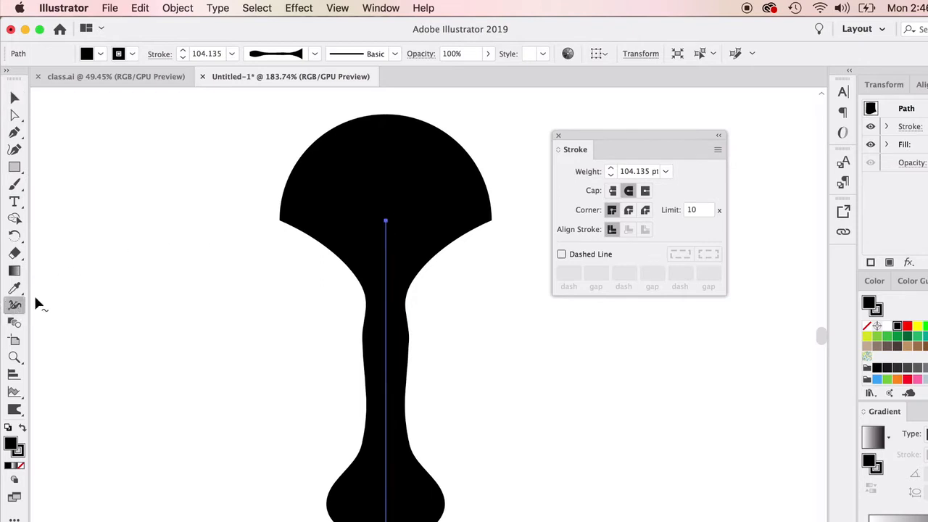
left_click(382, 340)
mouse_move(361, 340)
left_mouse_down()
mouse_move(331, 338)
mouse_move(348, 340)
left_mouse_up()
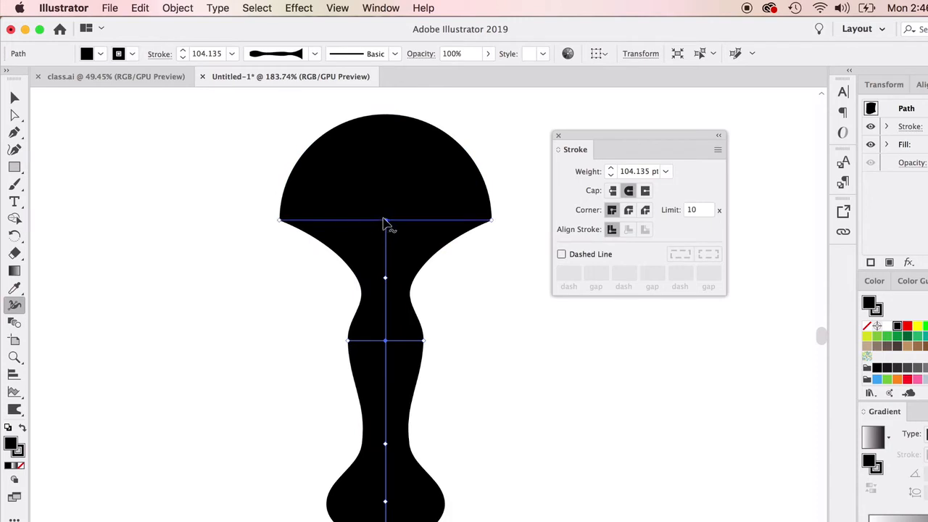
Step: Select the vertical variable-width shape and convert its stroke into a filled path with Outline Stroke
left_click(15, 96)
left_click(147, 171)
left_click(361, 213)
mouse_move(383, 313)
left_mouse_down()
mouse_move(369, 307)
mouse_move(341, 321)
mouse_move(374, 304)
left_mouse_up()
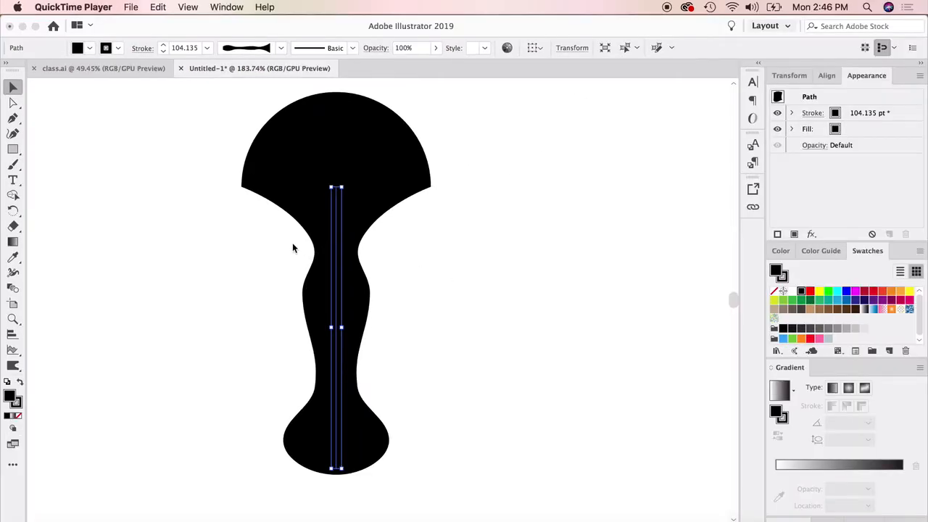
left_click(303, 131)
left_click(340, 209)
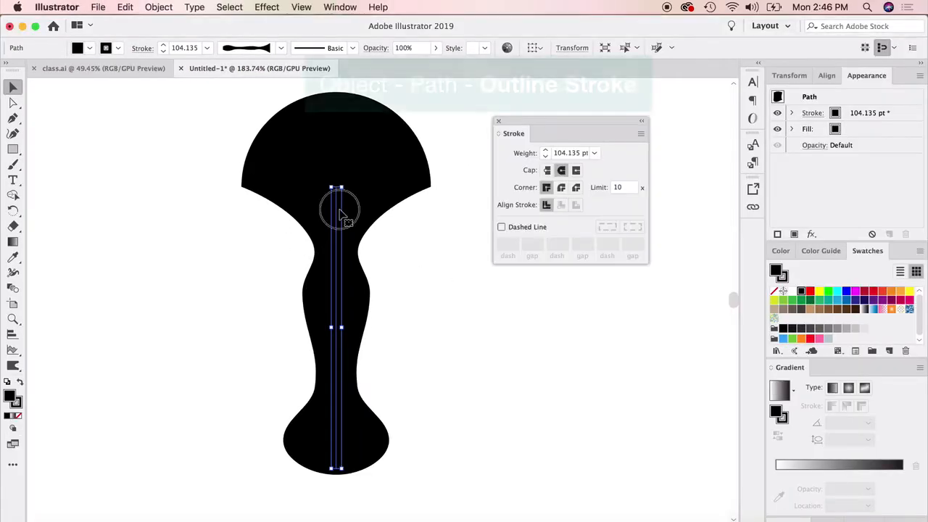
left_click(156, 6)
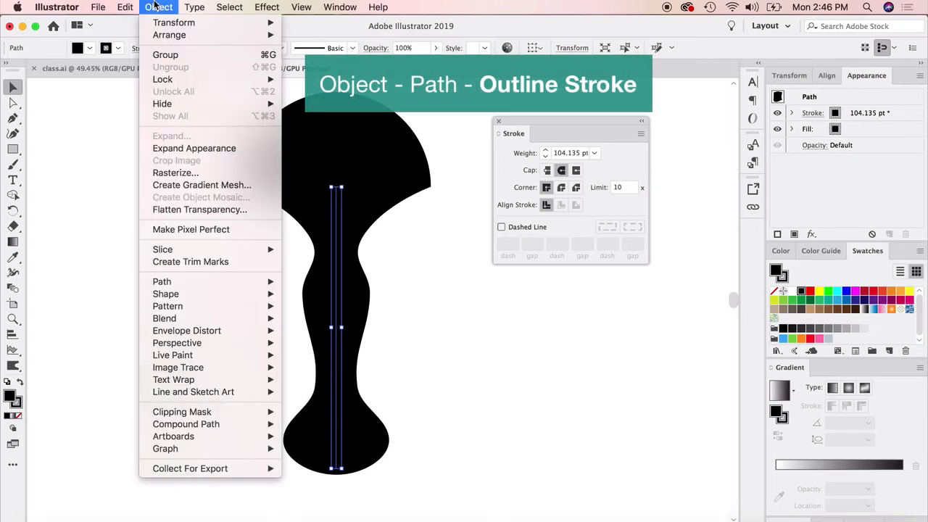
mouse_move(202, 281)
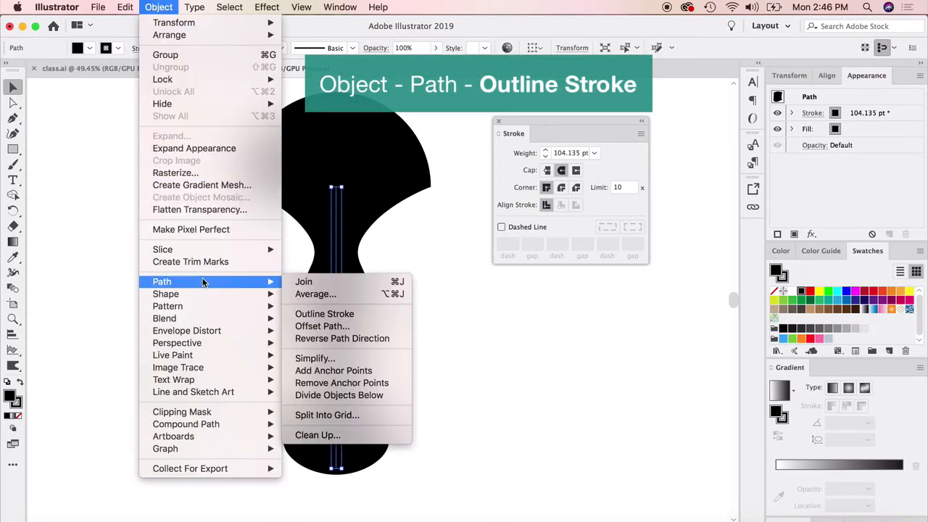
left_click(329, 317)
Step: Inspect the anchor points around the outlined shape with the Direct Selection tool, and deselect the shape
left_click(13, 103)
left_click(79, 137)
left_click(316, 184)
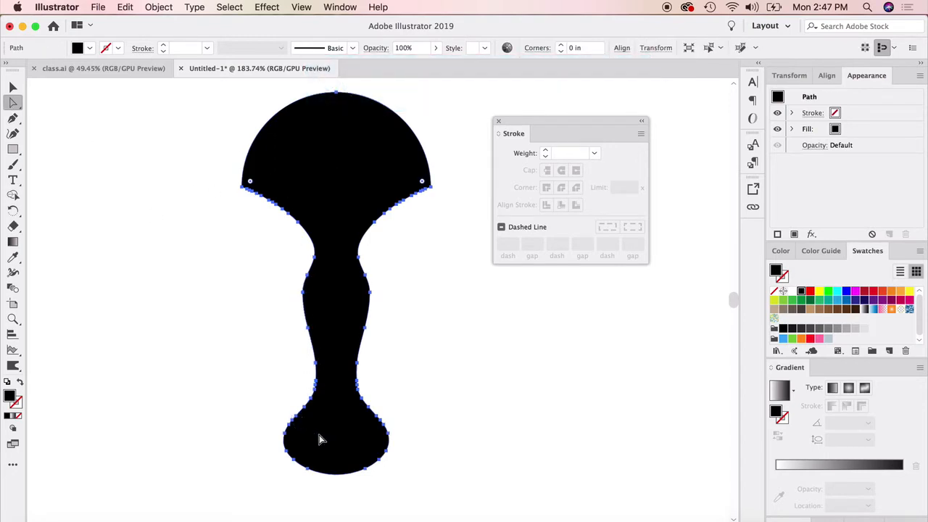
left_click(13, 87)
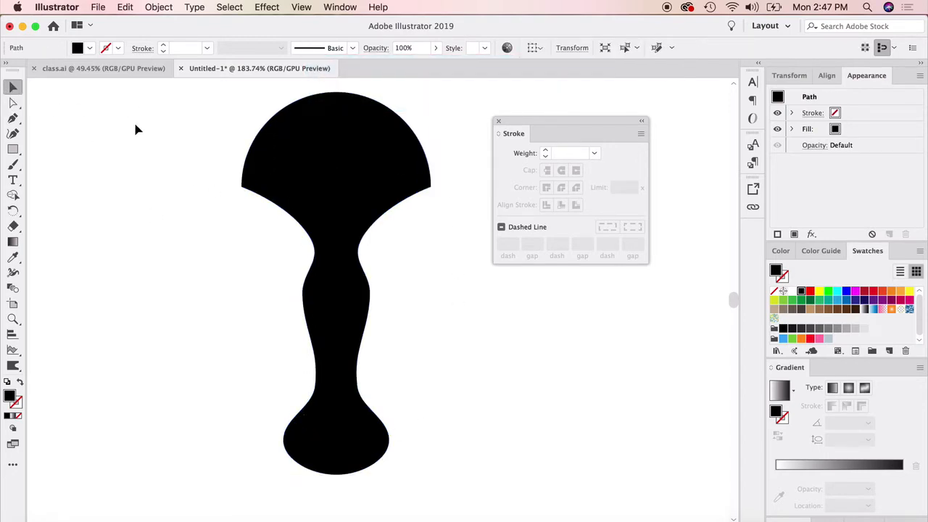
left_click(133, 120)
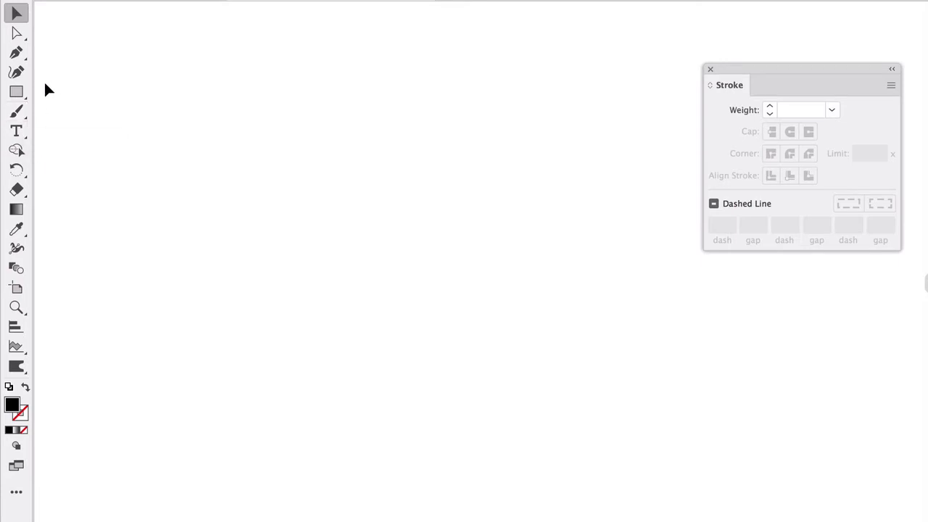
Step: Draw a straight vertical line with the Pen tool on the empty canvas and give it a 1 pt black stroke without fill
left_click(17, 53)
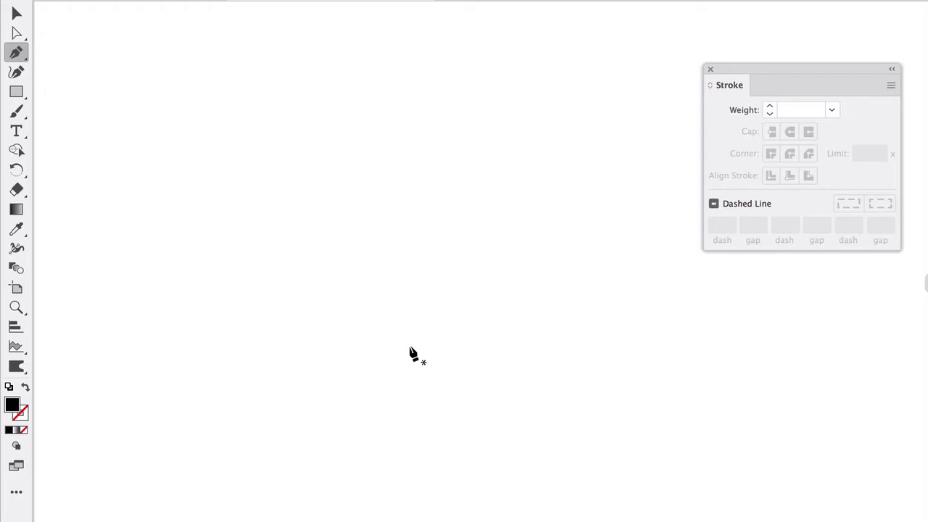
left_click(17, 249)
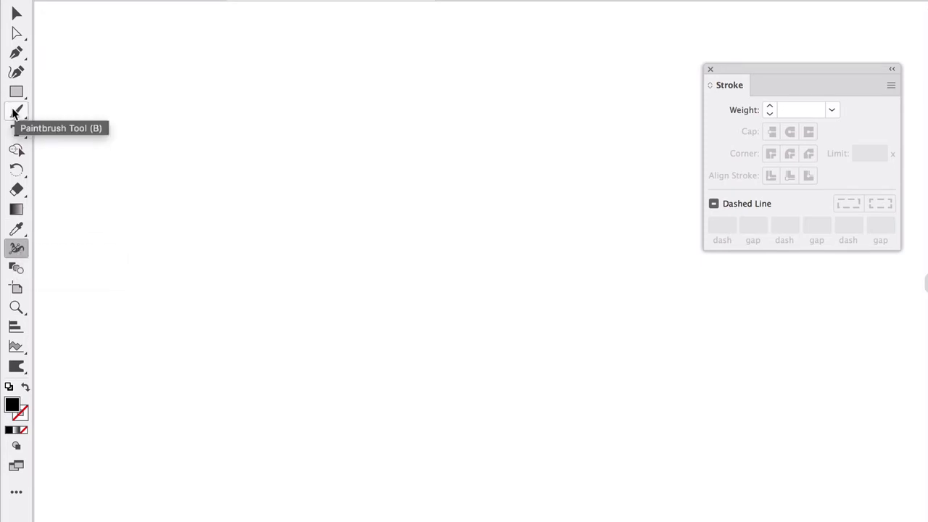
left_click(27, 54)
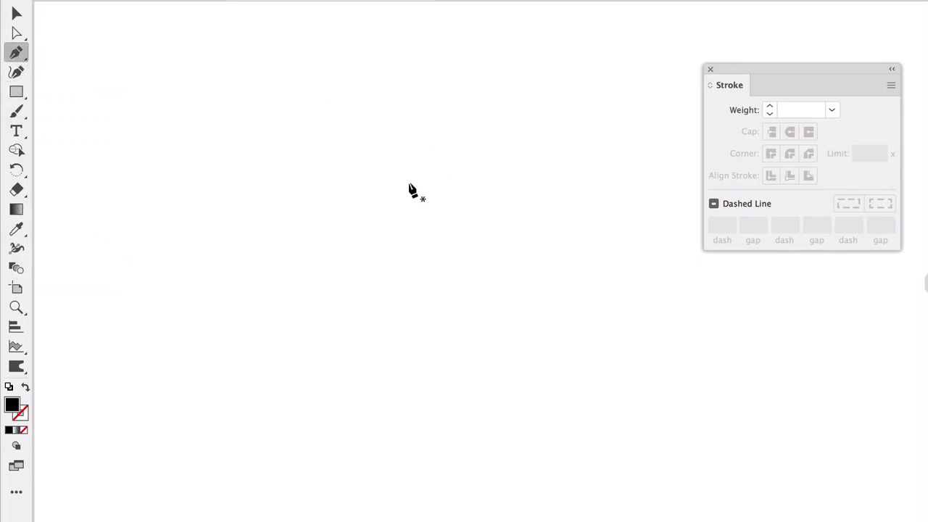
left_click(431, 101)
left_click(25, 387)
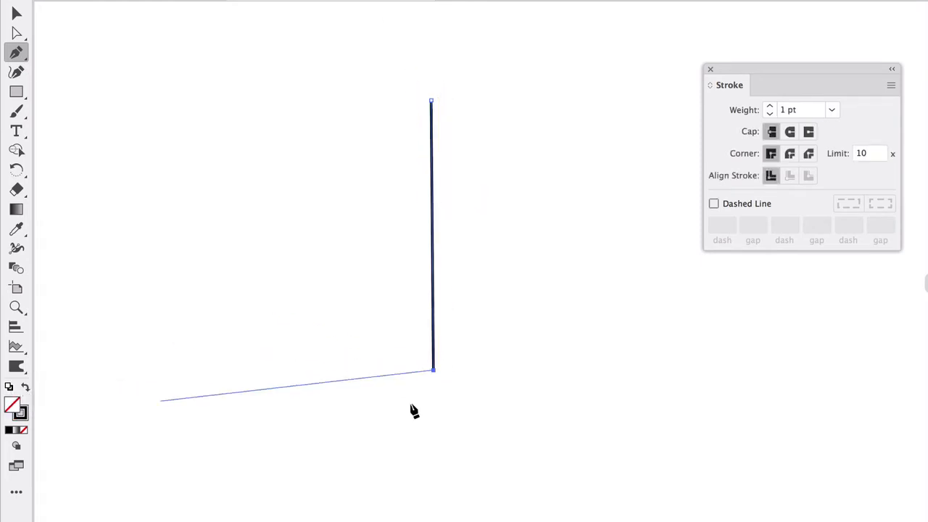
Step: Lengthen the vertical line slightly by moving its lower end anchor further down
left_click(17, 248)
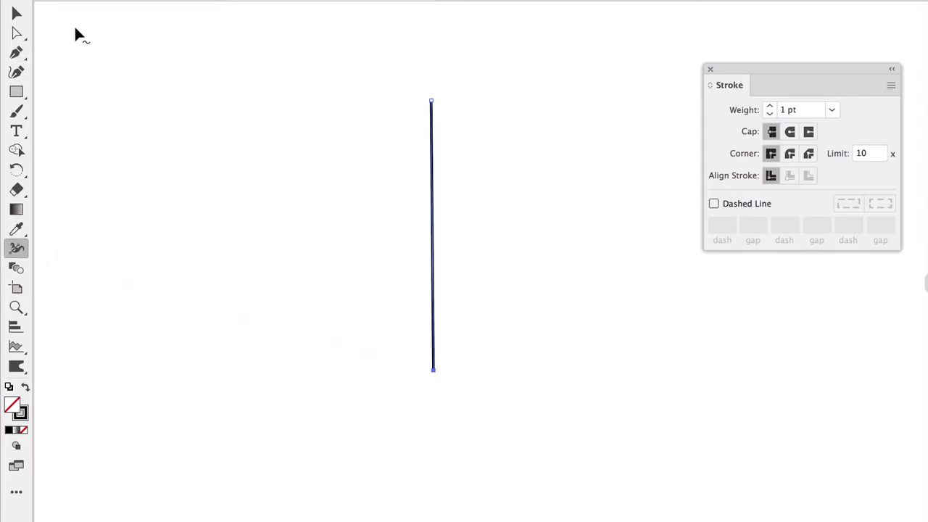
left_click(17, 32)
left_click_drag(433, 372, 433, 384)
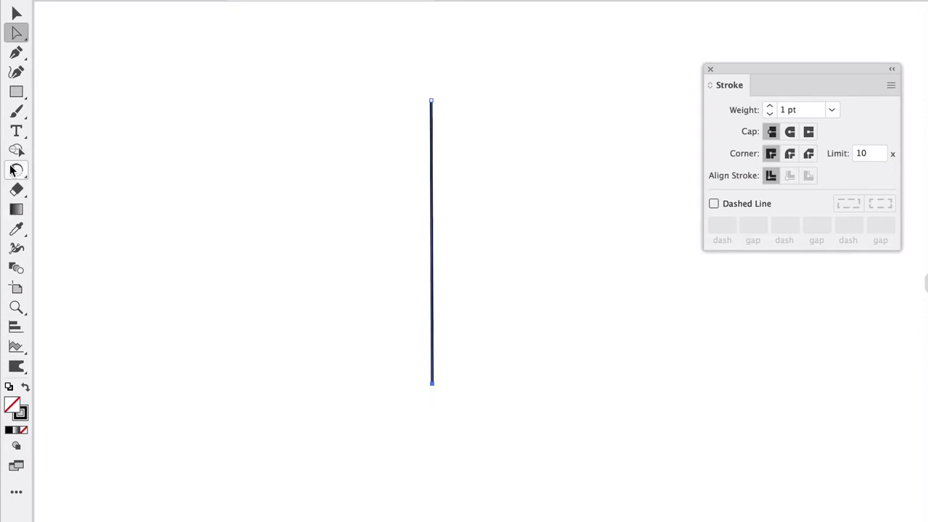
Step: Widen the line's upper quarter to 89.122 pt with the Width tool to form a shield, and add a narrow width point just below its upper tip
left_click(17, 247)
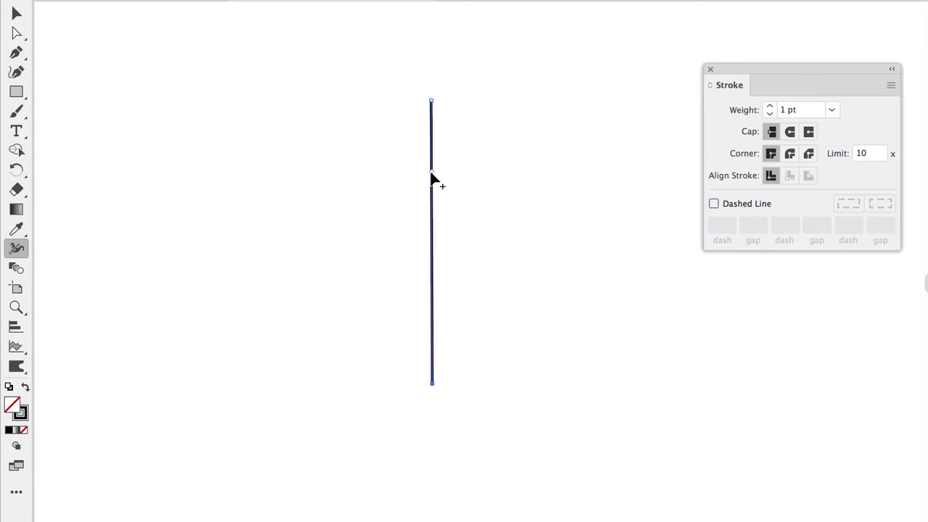
mouse_move(430, 174)
left_mouse_down()
mouse_move(314, 176)
mouse_move(328, 186)
left_mouse_up()
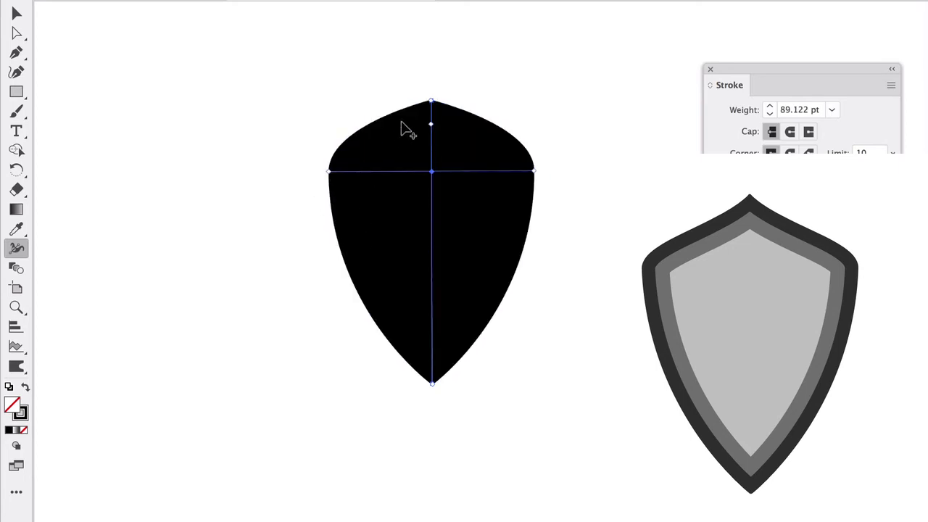
mouse_move(430, 102)
left_mouse_down()
mouse_move(398, 104)
mouse_move(430, 109)
left_mouse_up()
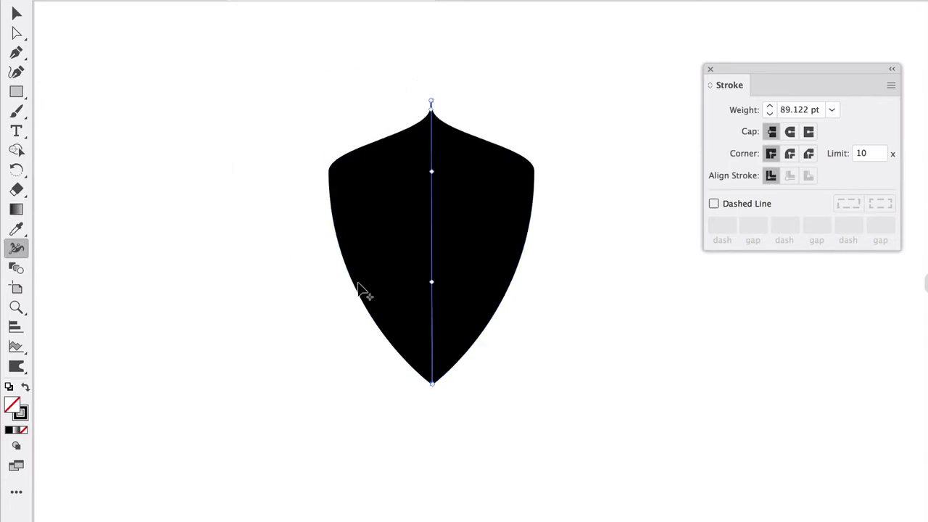
Step: Try reshaping the lower half of the shield with additional width points, and undo these changes
left_click_drag(431, 262, 386, 259)
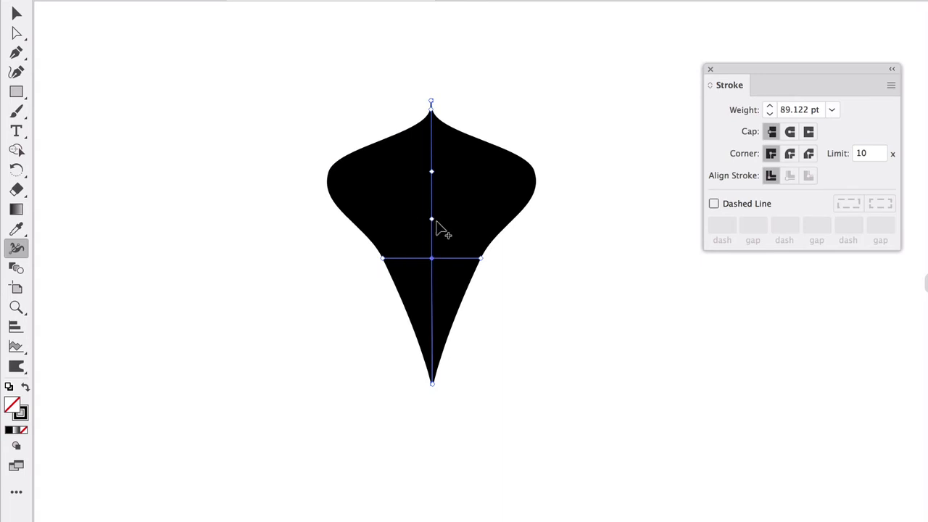
key("super+z")
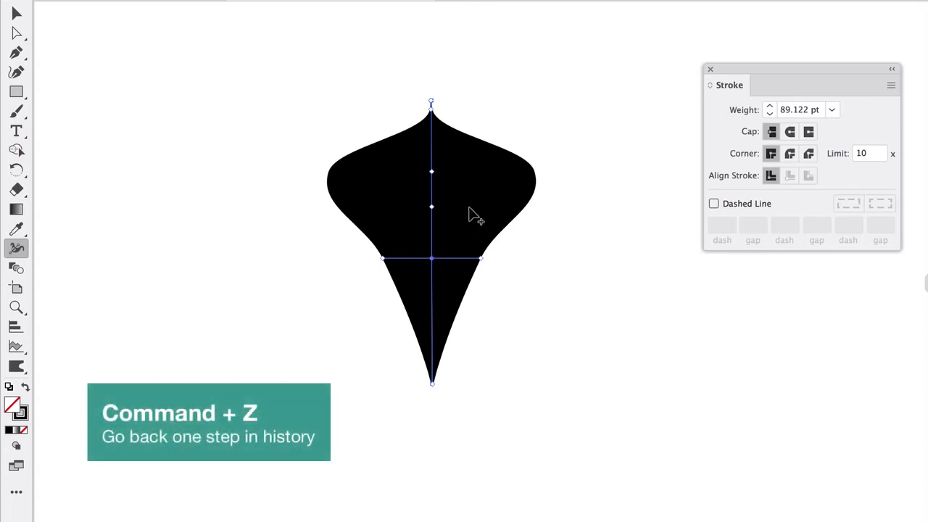
key("super+z")
left_click_drag(435, 353, 375, 352)
mouse_move(370, 315)
left_mouse_down()
mouse_move(347, 311)
mouse_move(363, 314)
left_mouse_up()
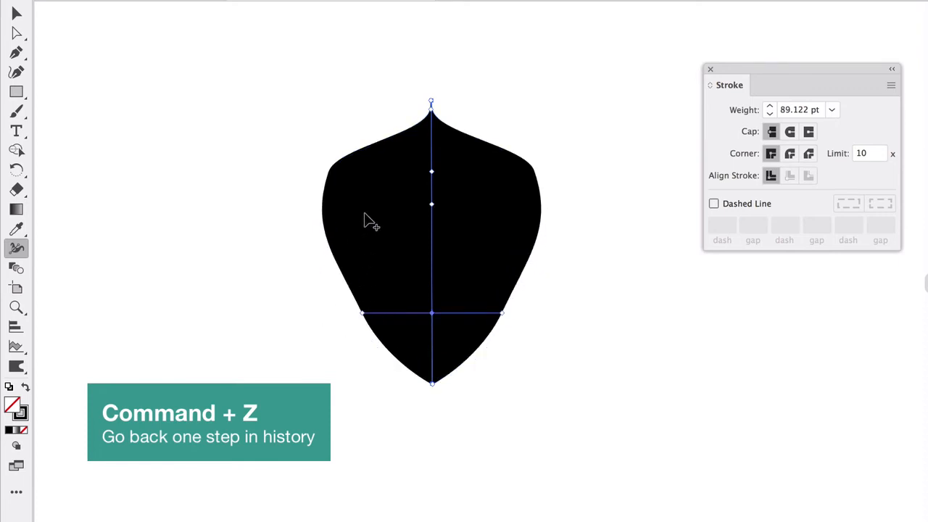
key("super+z")
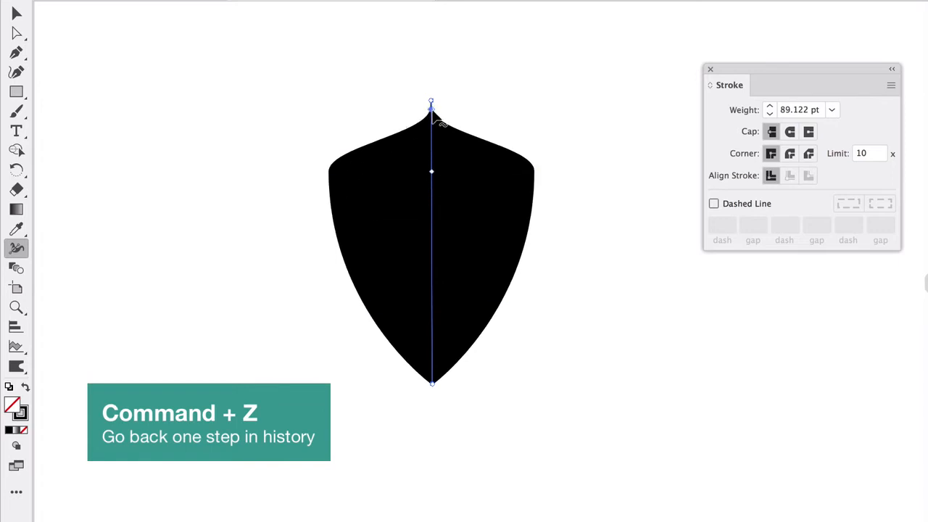
Step: Widen the width point just below the shield's upper tip slightly, and deselect the shield
left_click_drag(431, 110, 419, 109)
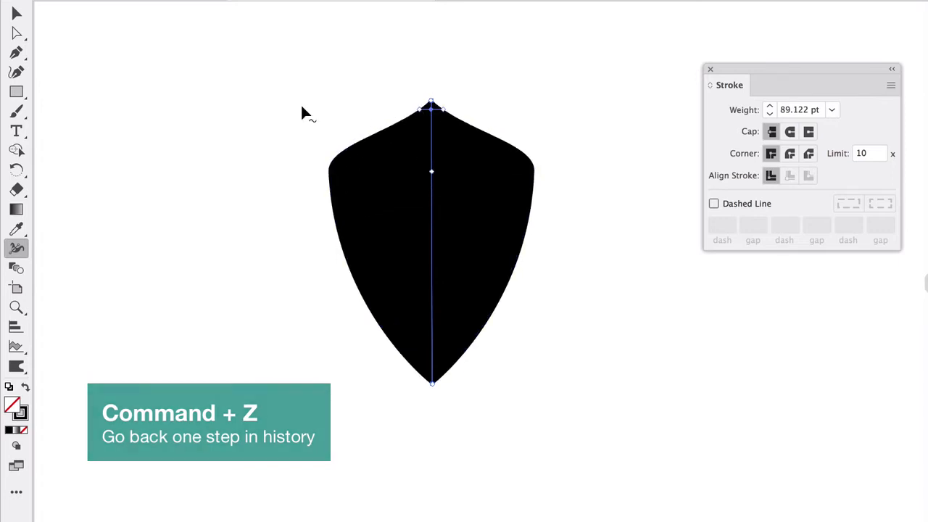
key("v")
left_click(224, 294)
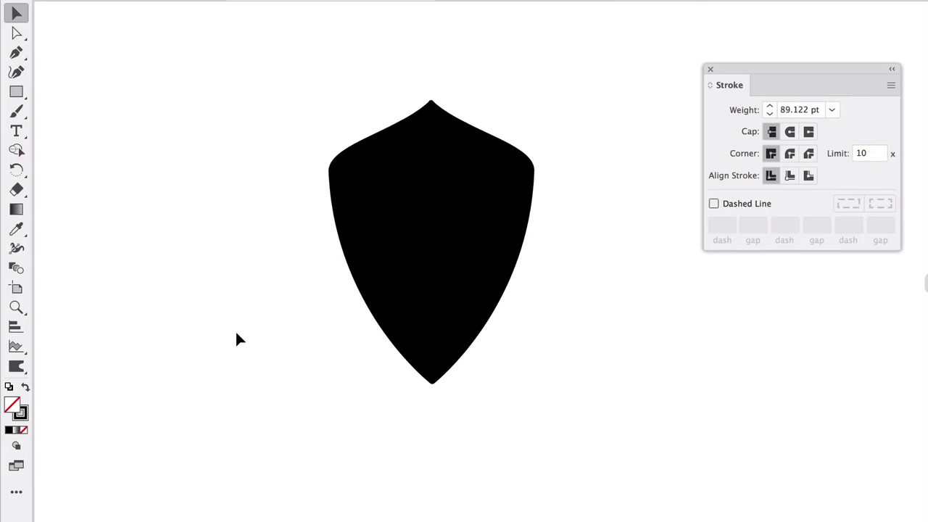
Step: Convert the shield's variable-width stroke into a filled path with Outline Stroke
left_click(376, 308)
left_click(198, 0)
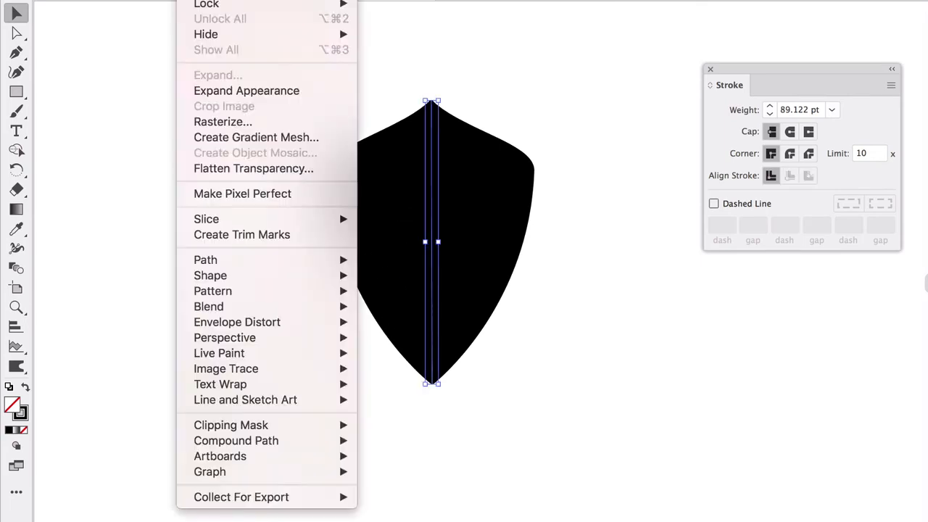
mouse_move(240, 260)
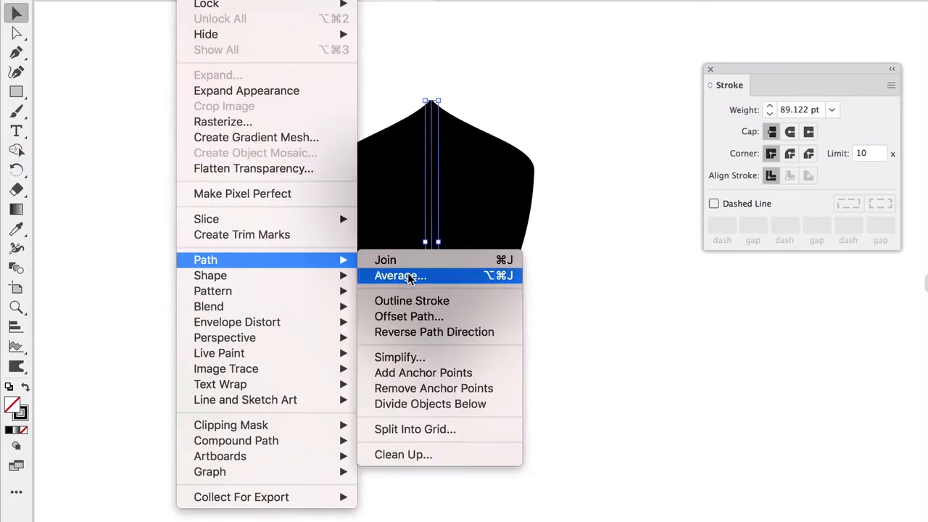
left_click(411, 302)
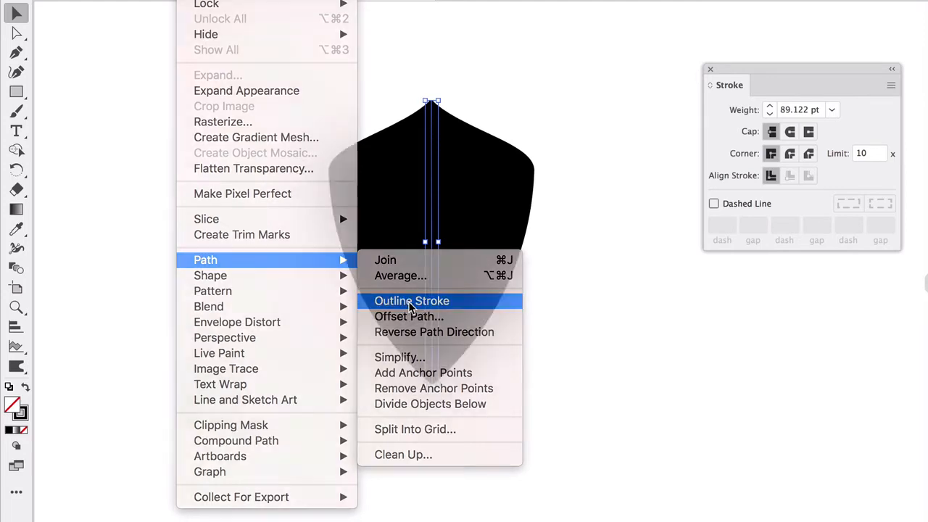
Step: Move the outlined shield to the left part of the canvas to free the space beside it
left_click_drag(419, 226, 405, 260)
left_click(668, 394)
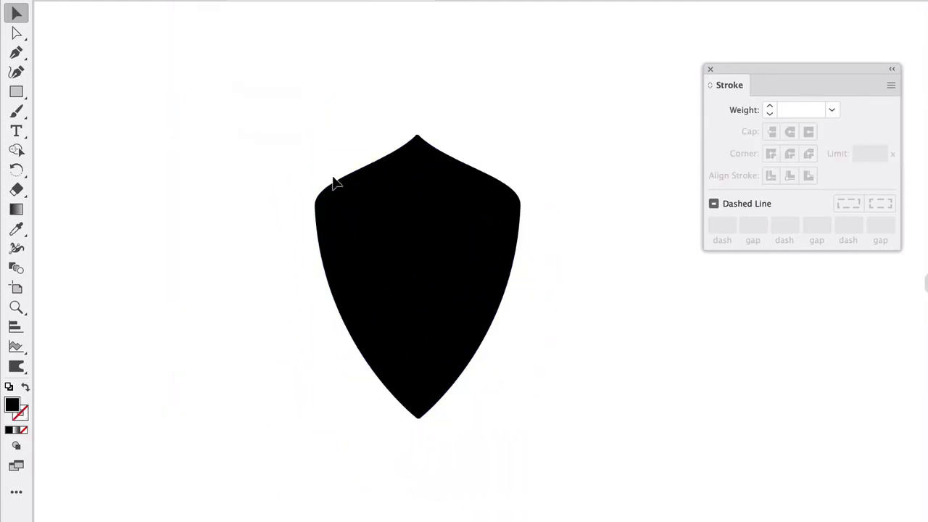
left_click(403, 225)
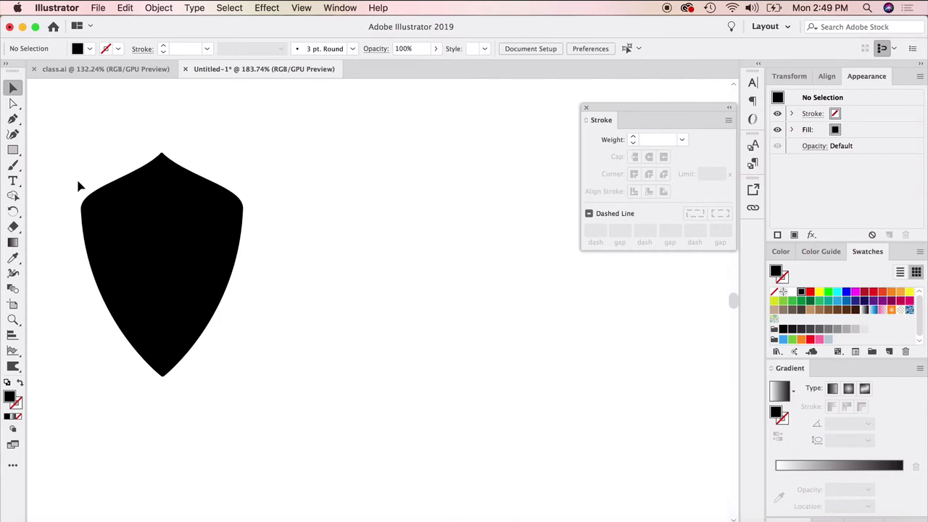
Step: Draw a circle slightly wider than the shield to its right with the Ellipse tool, and swap its black fill to a 1 pt stroke
left_click_drag(12, 149, 58, 167)
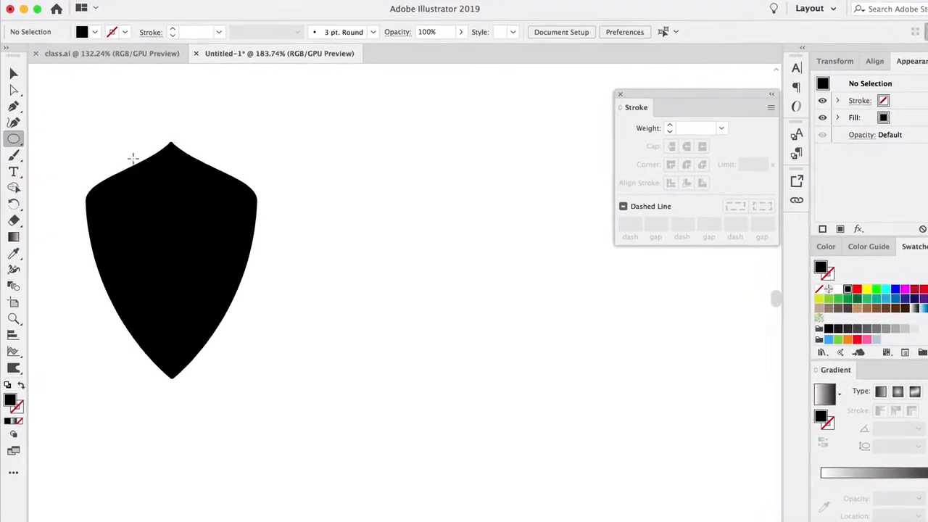
left_click_drag(332, 174, 504, 374)
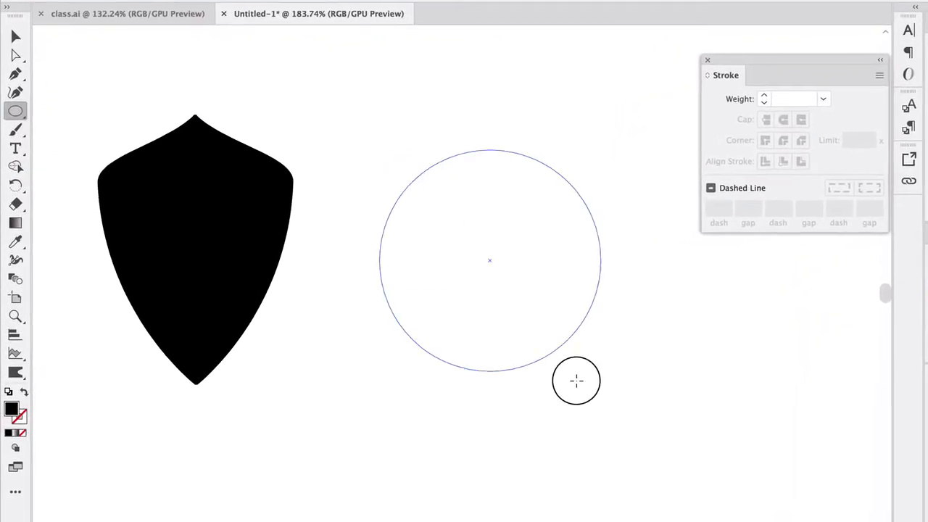
left_click_drag(576, 381, 601, 391)
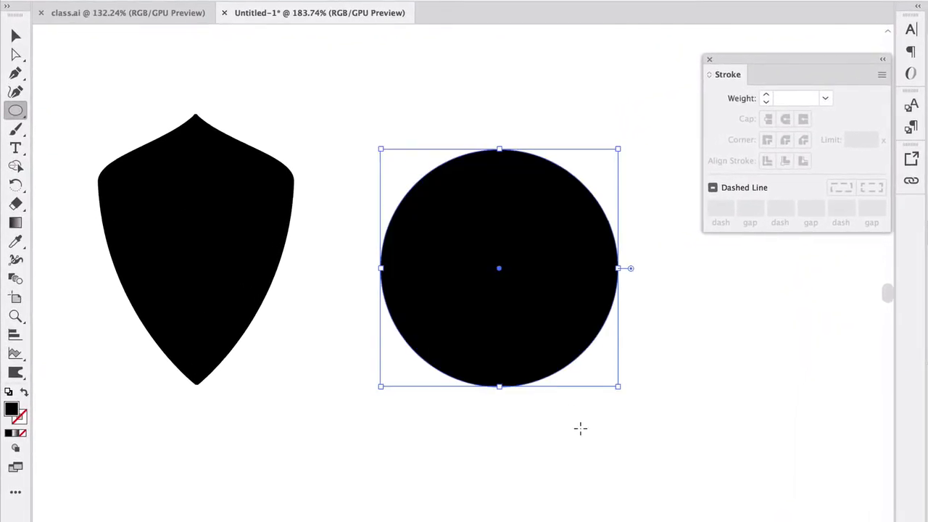
left_click(24, 394)
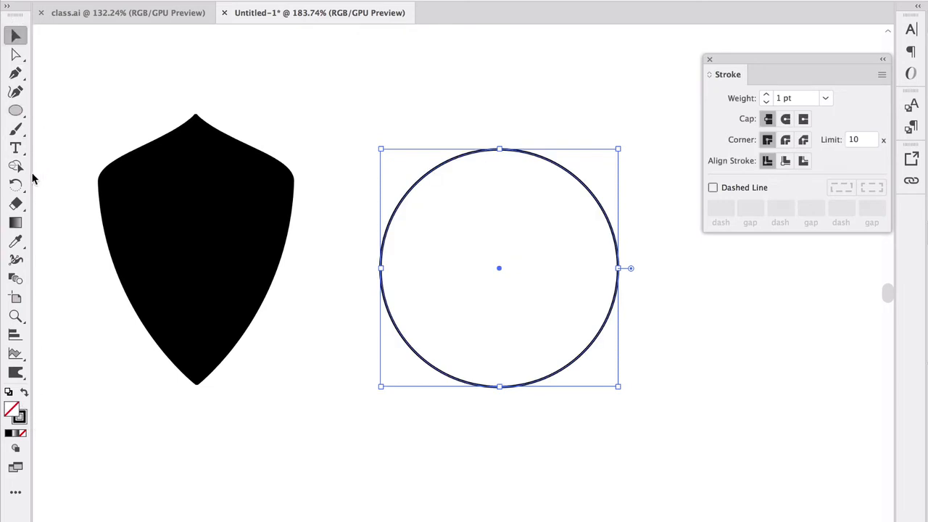
Step: Widen the circle's stroke at its top anchor to 24.339 pt and moderately at its bottom anchor with the Width tool, and deselect it
left_click(16, 259)
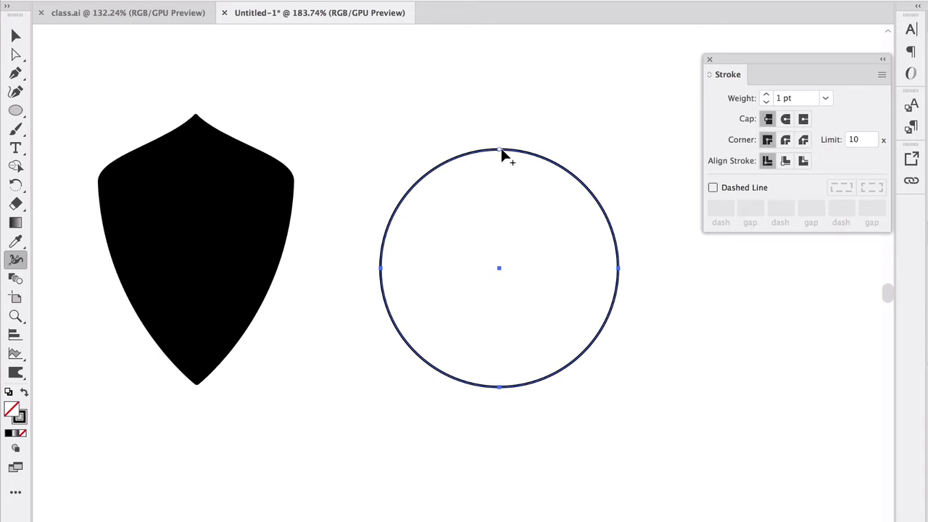
left_click_drag(501, 149, 503, 129)
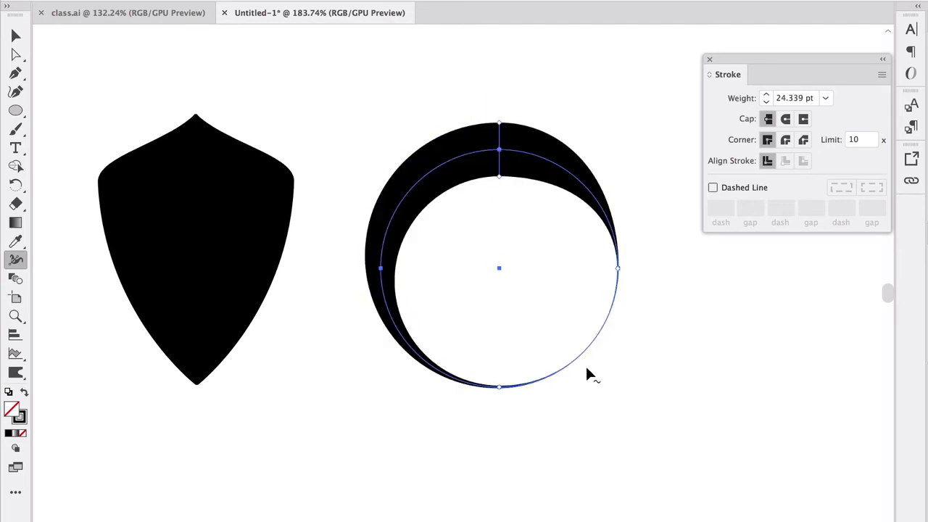
left_click_drag(574, 361, 567, 349)
key("super+z")
left_click_drag(498, 389, 498, 377)
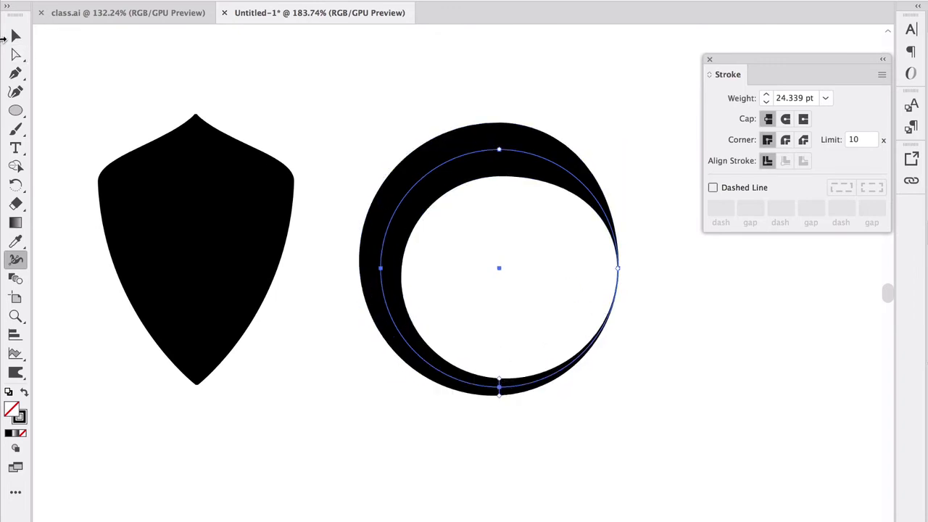
left_click(15, 36)
left_click(81, 46)
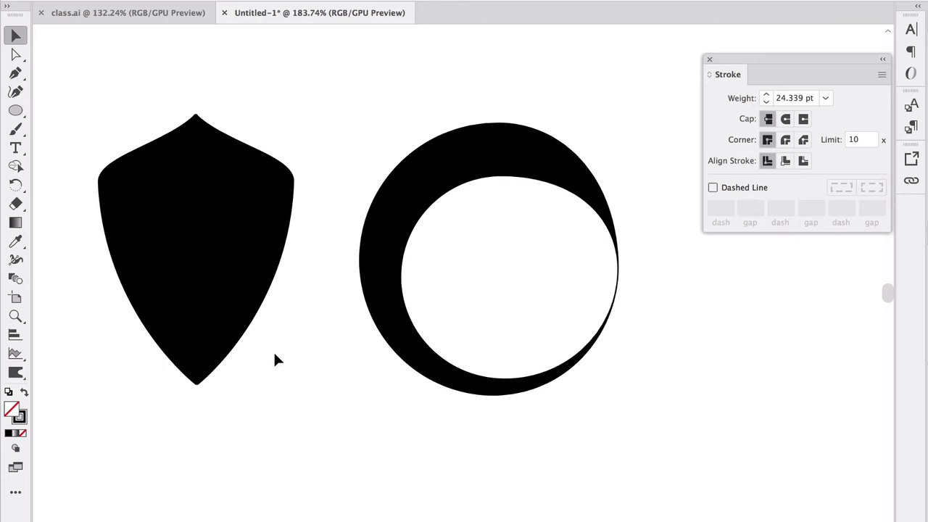
Step: Draw a long horizontal S-shaped line with four anchor points below the shield and crescent using the Pen tool
scroll(275, 360, "down", 3)
left_click_drag(15, 110, 15, 75)
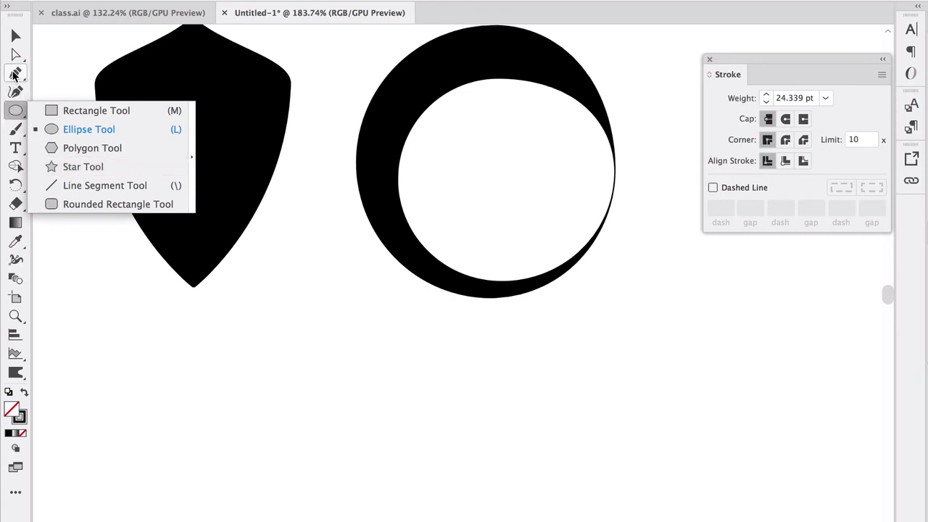
left_click(14, 74)
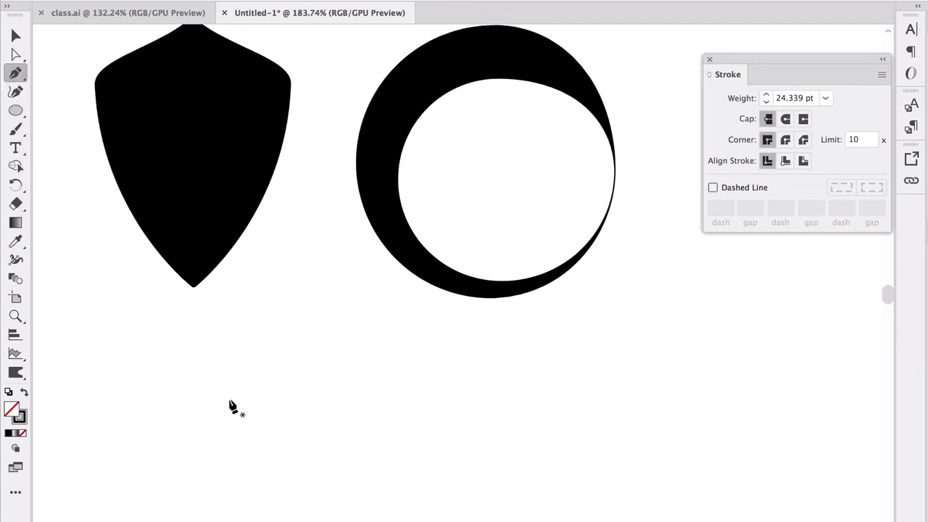
scroll(232, 406, "down", 1)
left_click(141, 439)
left_click_drag(330, 388, 431, 427)
left_click_drag(523, 452, 590, 438)
left_click_drag(724, 396, 783, 405)
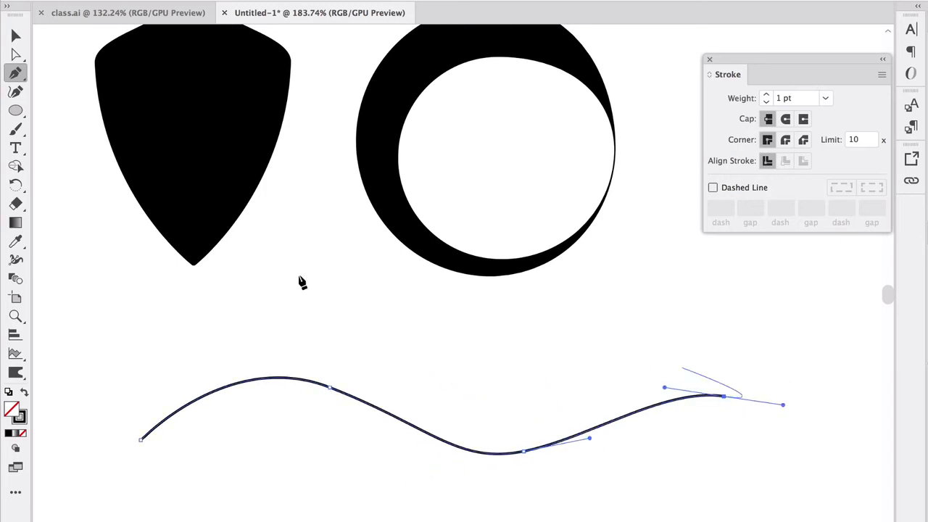
Step: Reshape the wavy line with the Curvature tool by shifting its two middle anchors slightly and raising its right end
left_click(16, 93)
left_click_drag(330, 389, 313, 392)
left_click_drag(523, 452, 537, 448)
left_click_drag(723, 396, 711, 374)
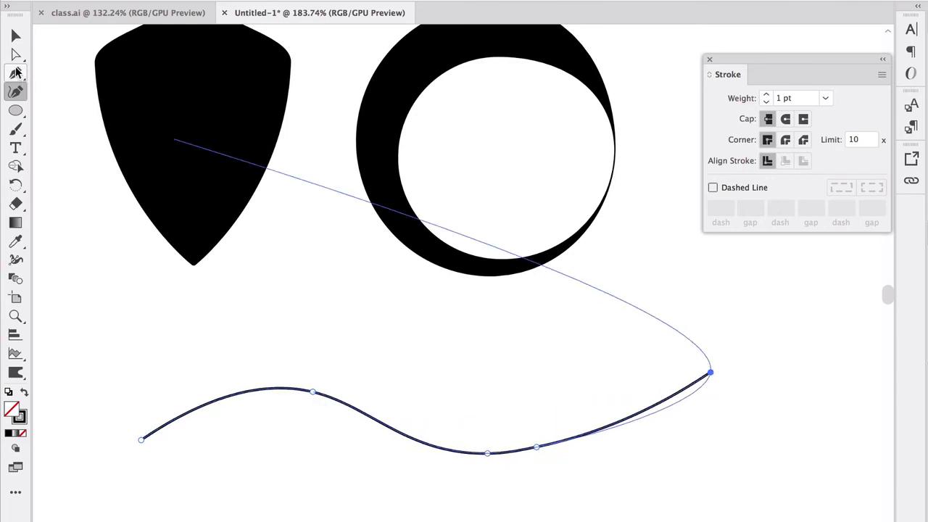
left_click(18, 37)
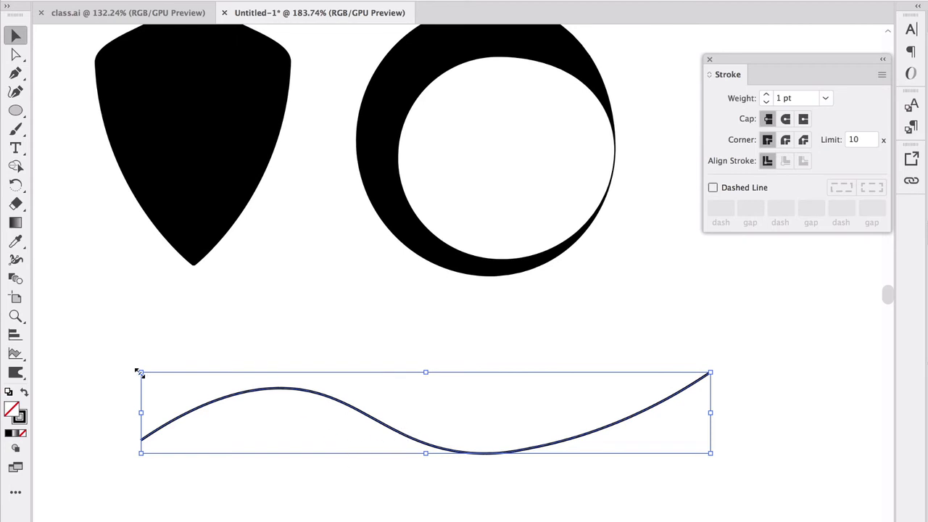
Step: Widen the wavy line's stroke at its middle to 37.706 pt with the Width tool
left_click(15, 258)
mouse_move(396, 433)
left_mouse_down()
mouse_move(399, 395)
mouse_move(411, 382)
mouse_move(410, 391)
left_mouse_up()
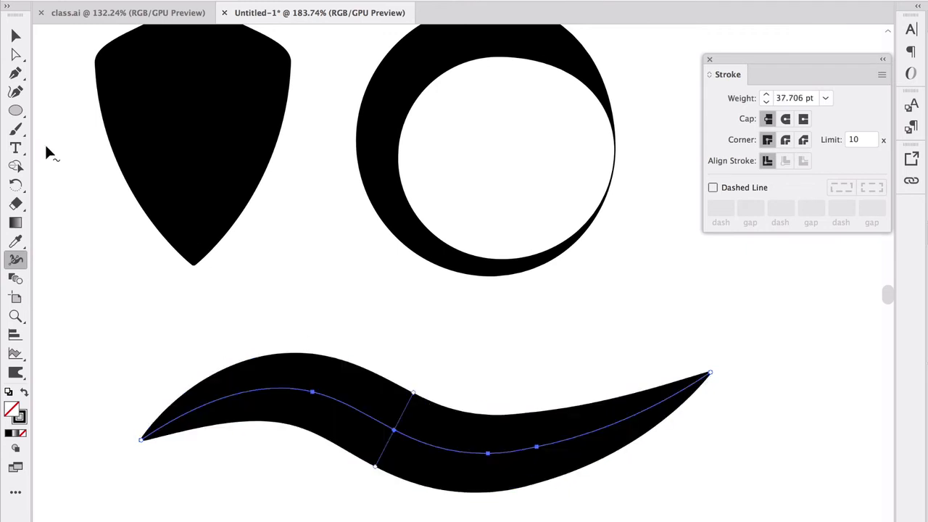
key("v")
left_click(149, 290)
left_click(266, 419)
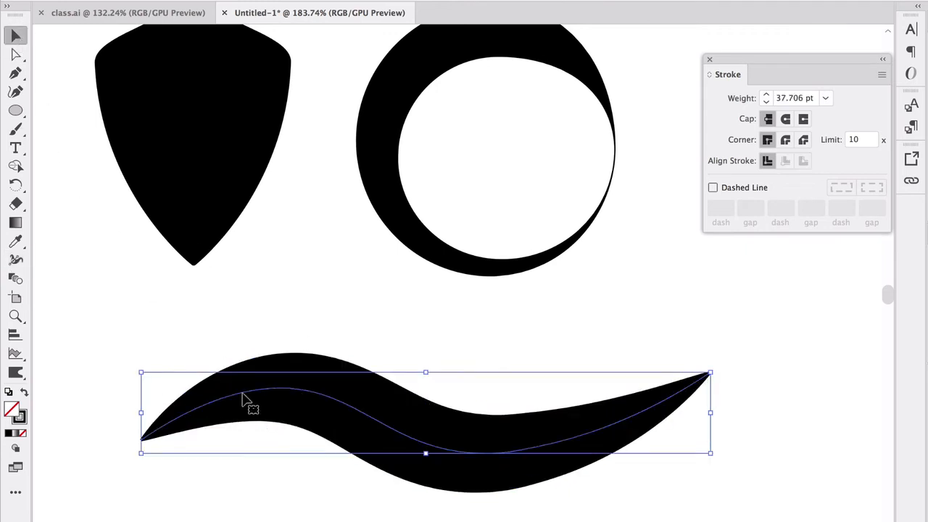
Step: Narrow the wave's stroke near both ends with the Width tool to taper the tips, and deselect it
left_click(16, 259)
mouse_move(172, 427)
left_mouse_down()
mouse_move(166, 416)
mouse_move(172, 428)
left_mouse_up()
left_click_drag(650, 428, 650, 408)
left_click(16, 35)
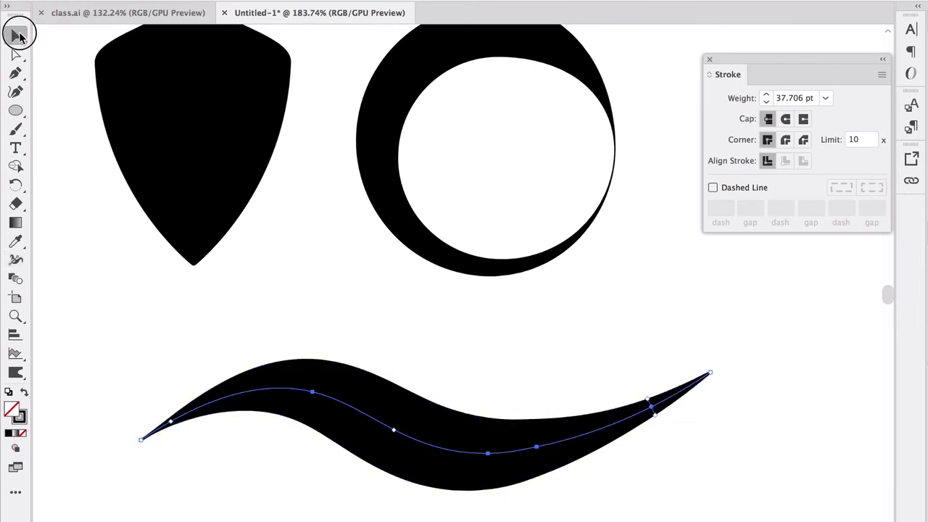
left_click(195, 346)
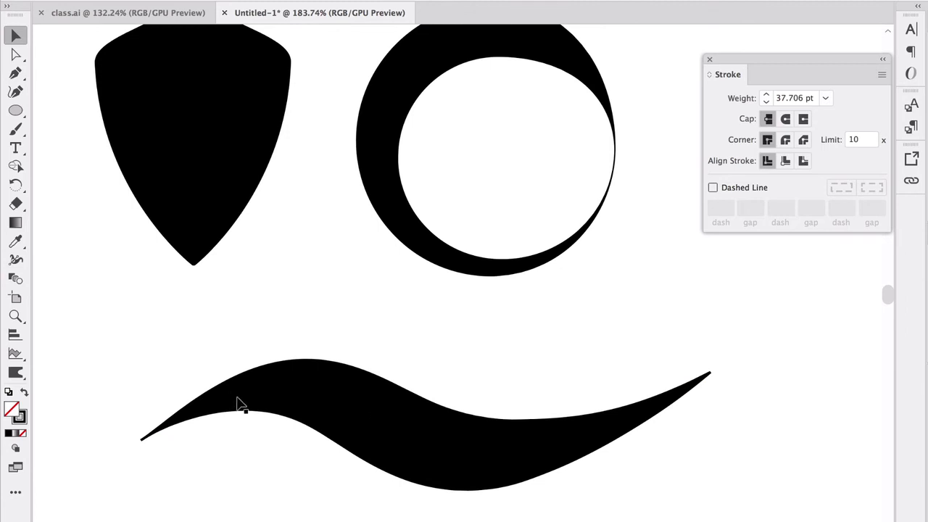
Step: Draw a vertical S-shaped curve with three anchor points in the empty area below the wave using the Pen tool, and deselect it
scroll(242, 380, "down", 10)
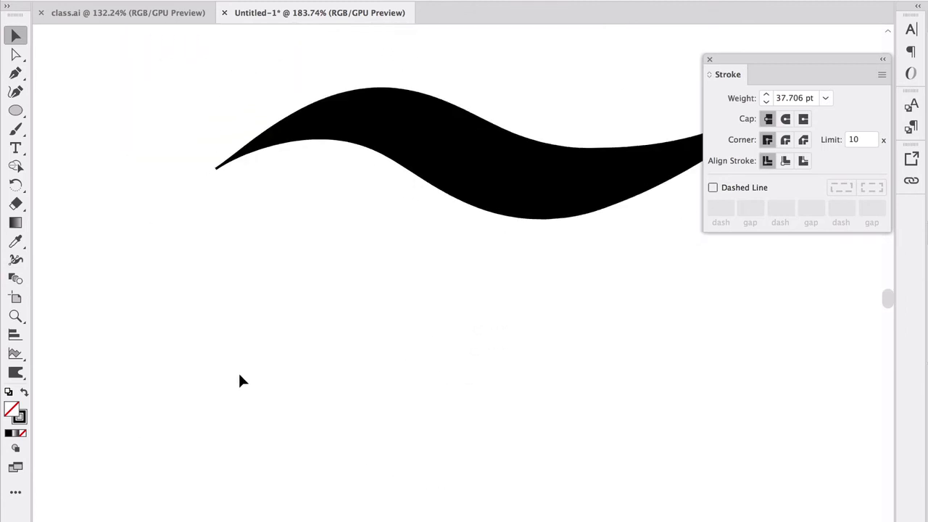
scroll(239, 373, "down", 3, "alt")
scroll(236, 365, "down", 2, "alt")
scroll(237, 364, "down", 6)
scroll(236, 365, "right", 3)
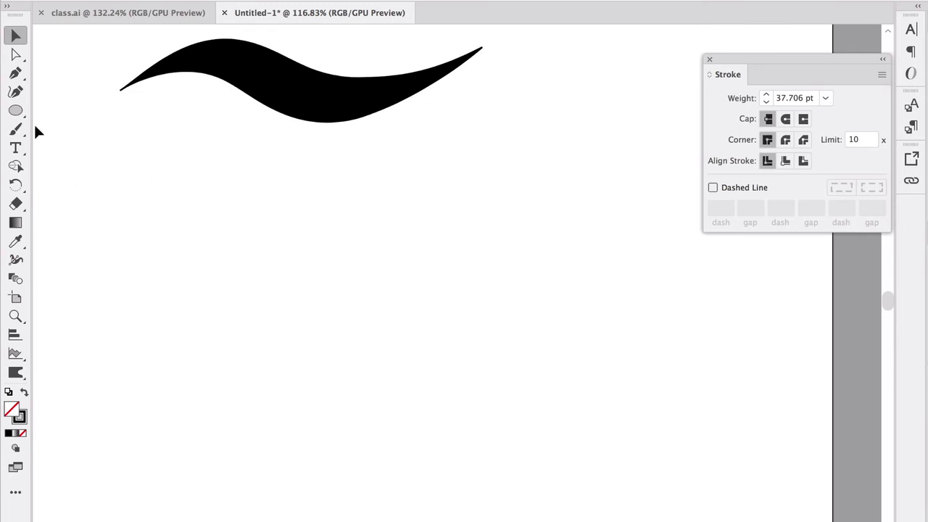
left_click(15, 73)
left_click(380, 456)
left_click_drag(382, 340, 355, 273)
left_click(391, 216)
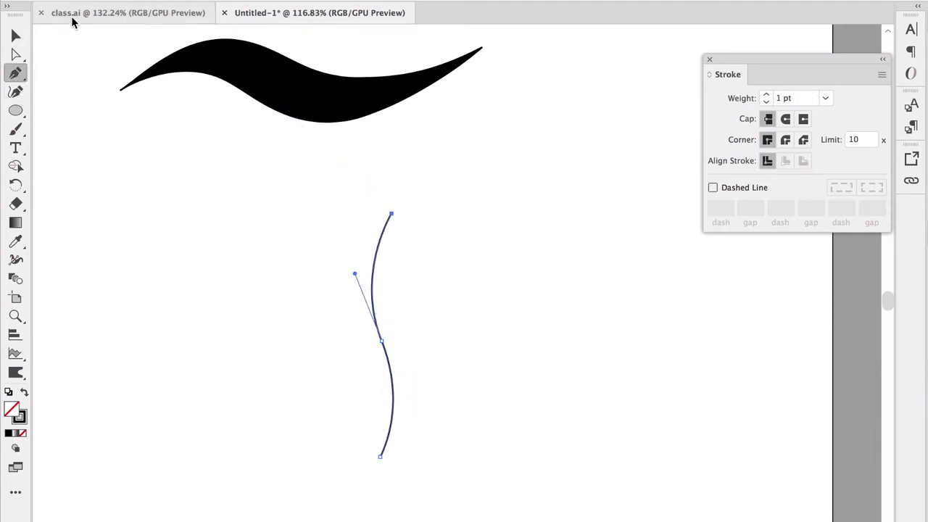
left_click(15, 35)
left_click(174, 201)
Step: Widen the vertical curve's stroke at its middle anchor to 80.989 pt with the Width tool, forming a leaf body
left_click(16, 261)
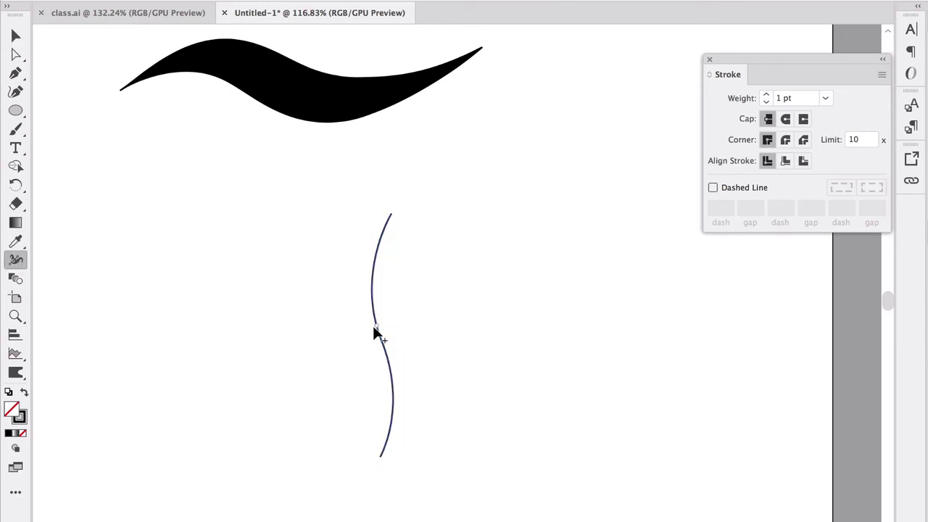
left_click_drag(376, 329, 329, 319)
mouse_move(329, 319)
left_mouse_down()
mouse_move(319, 332)
mouse_move(333, 342)
left_mouse_up()
mouse_move(431, 322)
left_mouse_down()
mouse_move(421, 321)
mouse_move(433, 318)
left_mouse_up()
Step: Add narrow width points close to the leaf's top and bottom ends to shape its tips, and deselect it
mouse_move(387, 231)
left_mouse_down()
mouse_move(399, 234)
mouse_move(392, 229)
left_mouse_up()
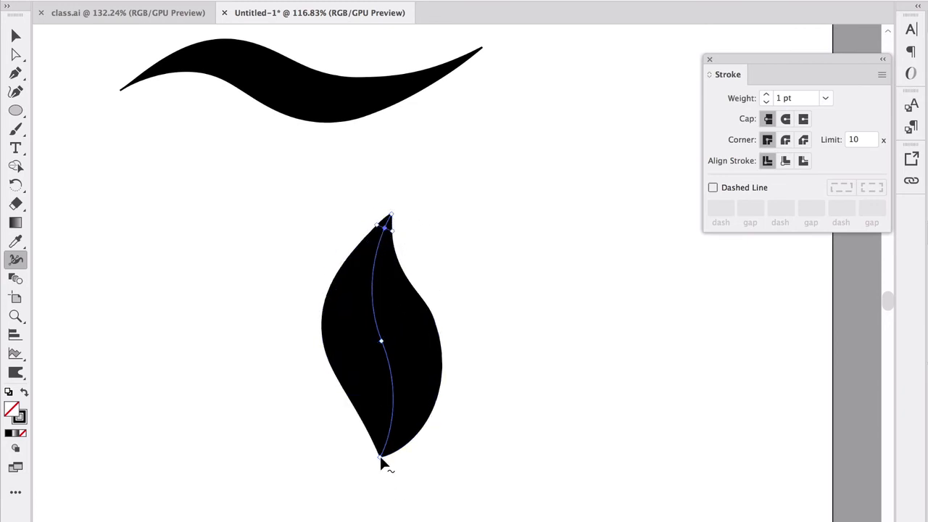
left_click_drag(382, 462, 380, 440)
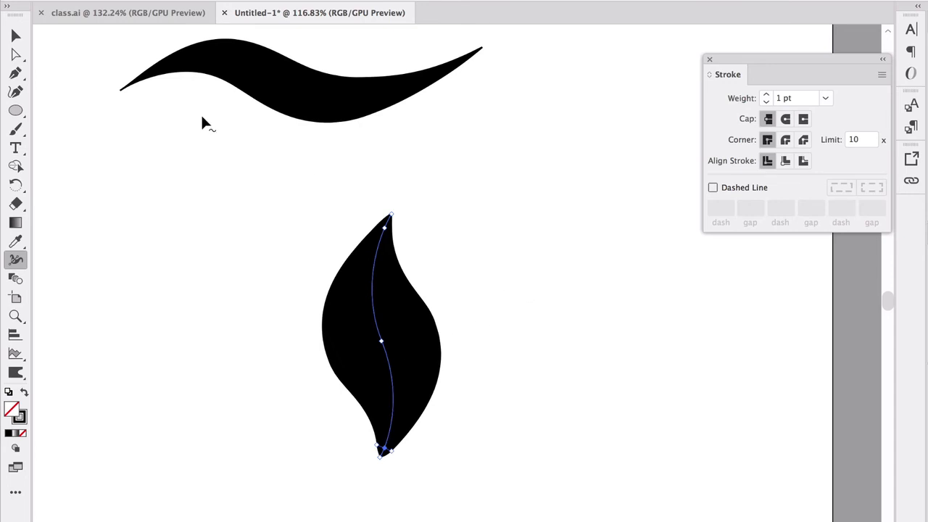
key("v")
left_click(88, 104)
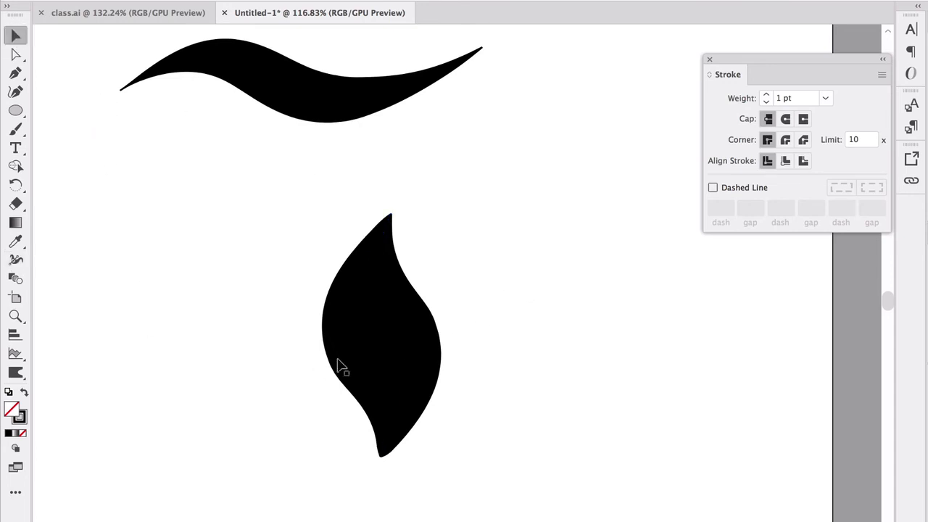
Step: Convert the leaf's variable-width stroke into a filled path with Outline Stroke
left_click(383, 345)
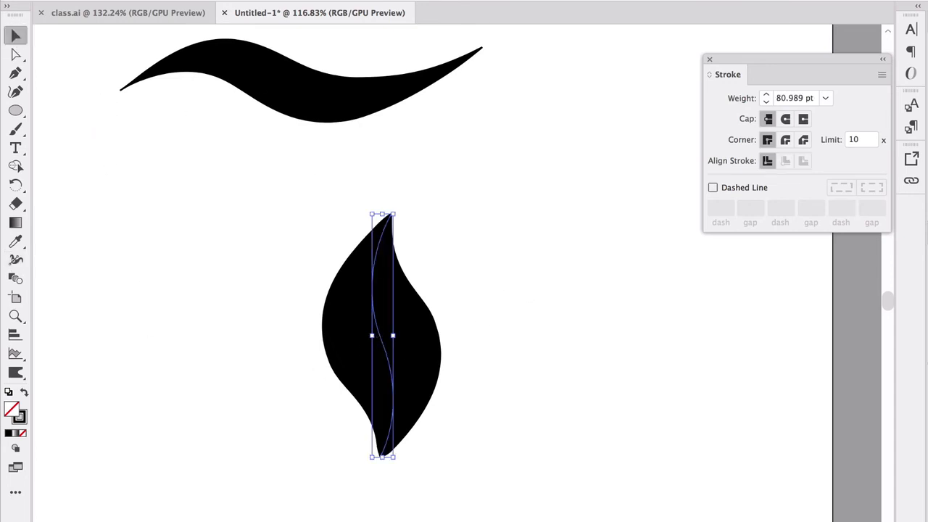
left_click(186, 0)
mouse_move(225, 276)
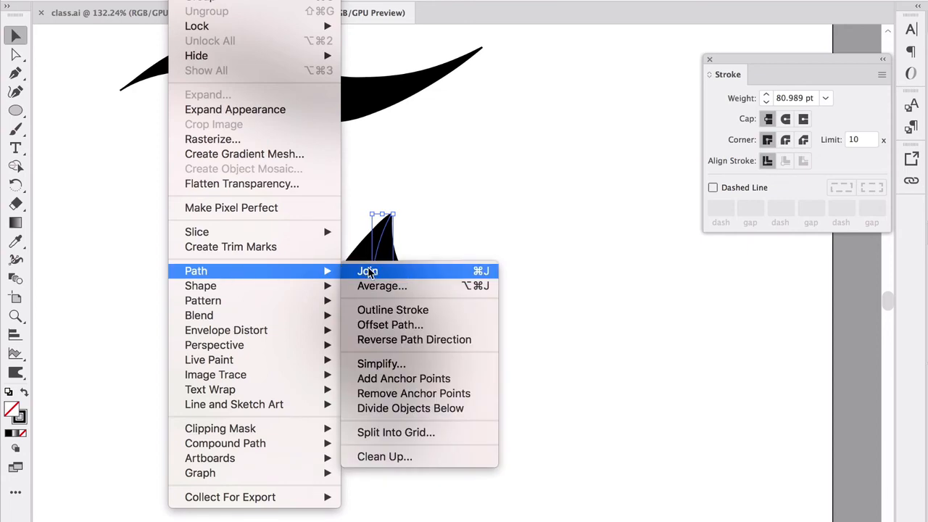
left_click(406, 312)
scroll(430, 369, "up", 3)
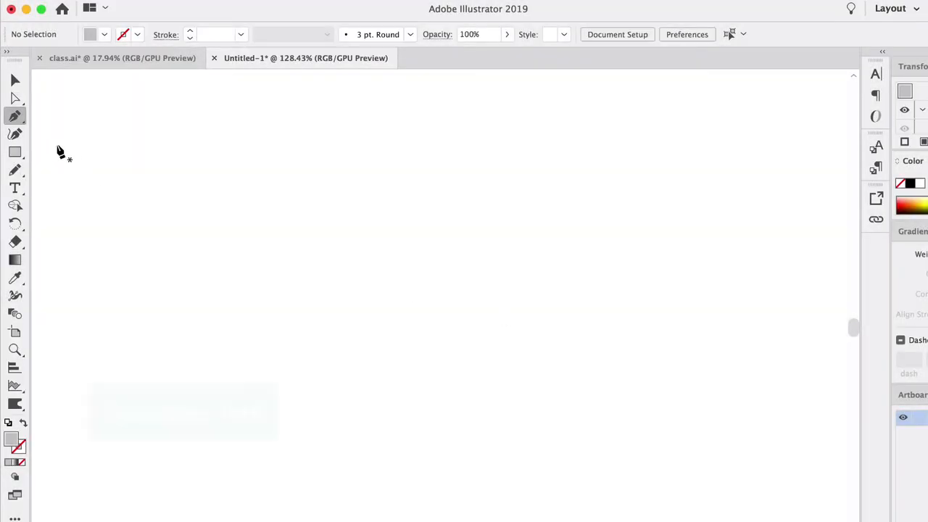
left_click(16, 136)
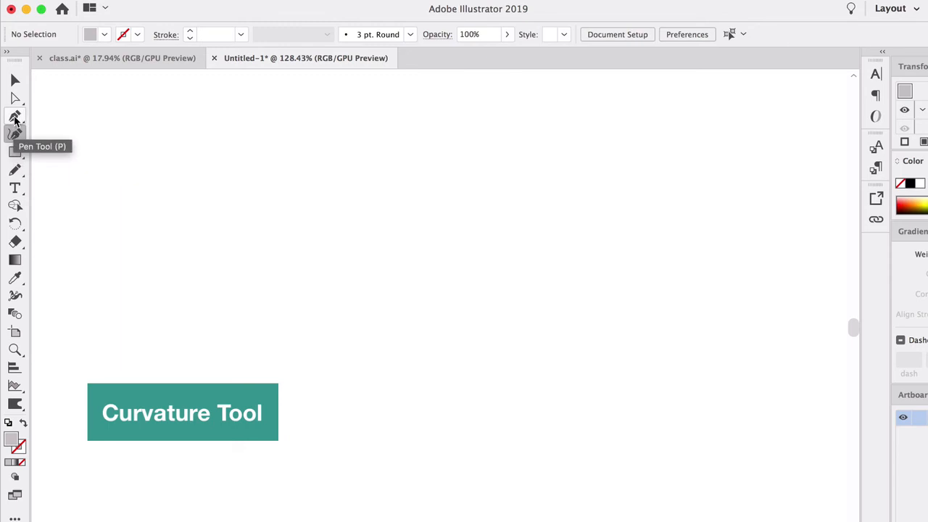
left_click(14, 118)
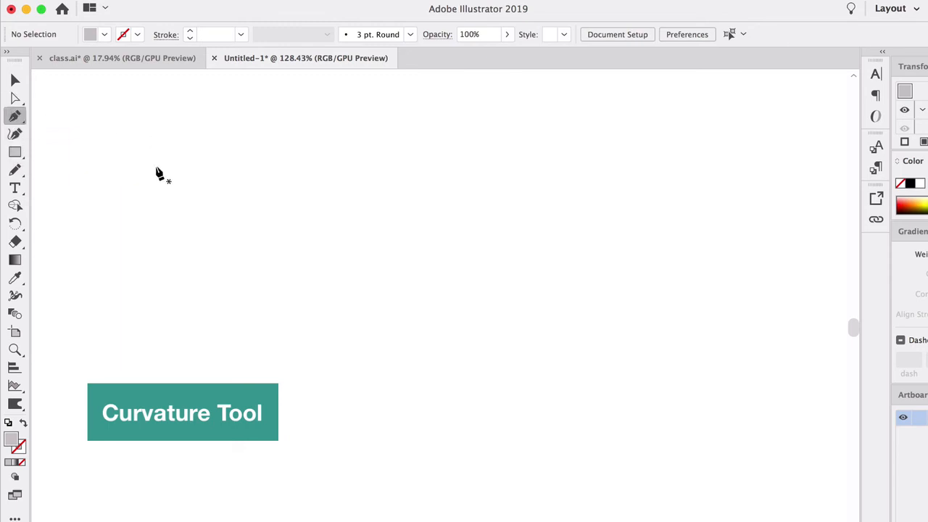
left_click(192, 204)
left_click_drag(397, 190, 442, 230)
left_click(456, 323)
left_click_drag(400, 366, 377, 379)
key("Delete")
key("Delete")
Step: Try drawing a closed circle about 2 in wide from four anchors with the Pen tool, and delete it
left_click(315, 175)
left_click_drag(436, 291, 437, 402)
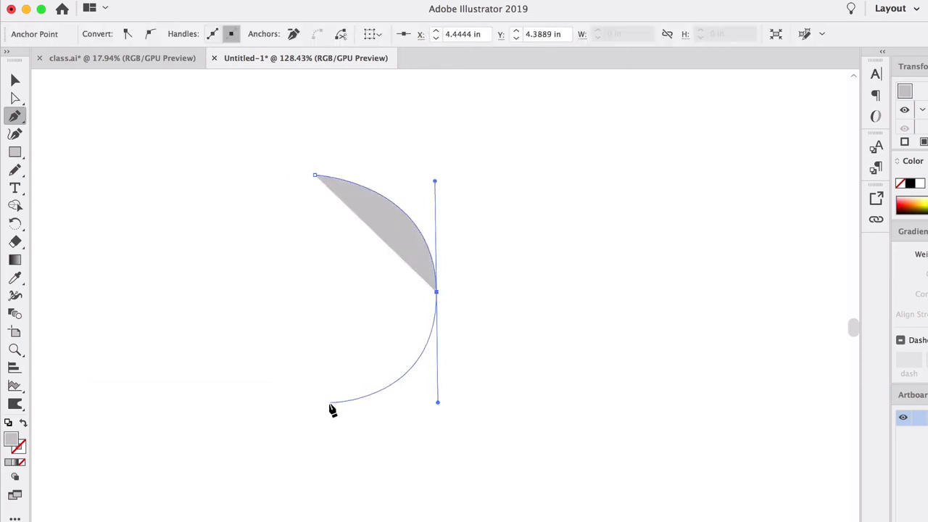
left_click(325, 403)
left_click_drag(221, 299, 222, 207)
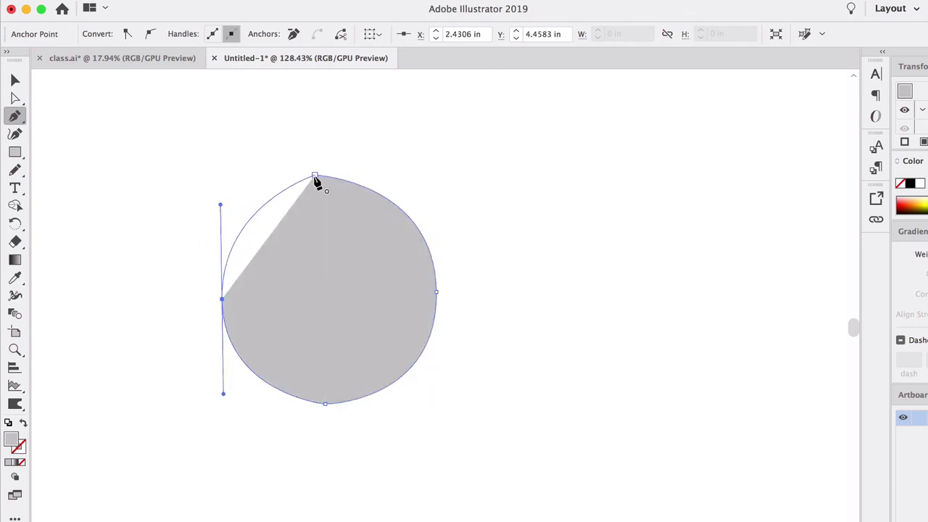
left_click_drag(315, 177, 342, 181)
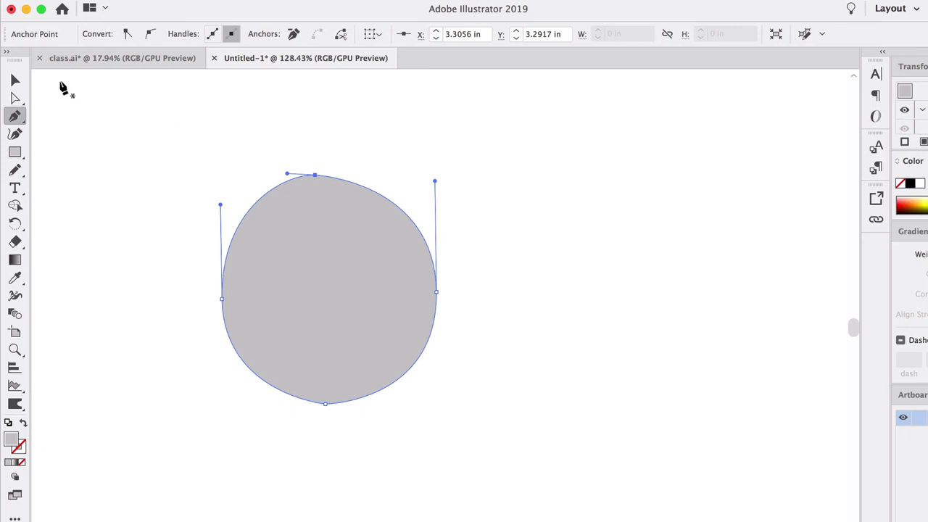
left_click(15, 79)
left_click(220, 313)
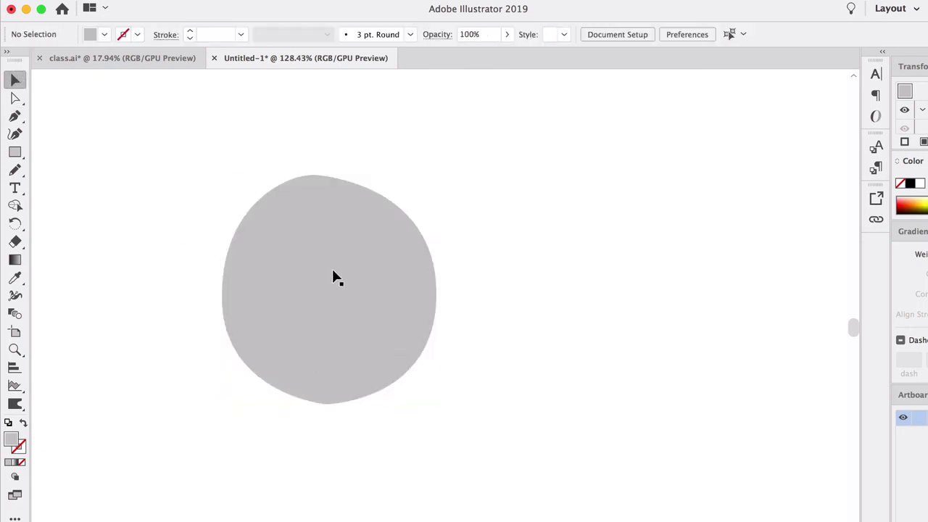
left_click_drag(346, 284, 243, 252)
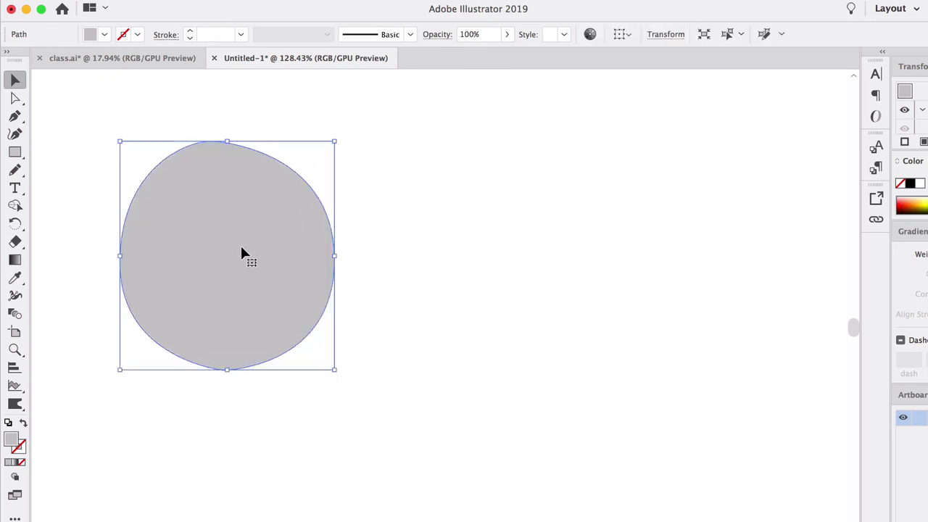
key("Delete")
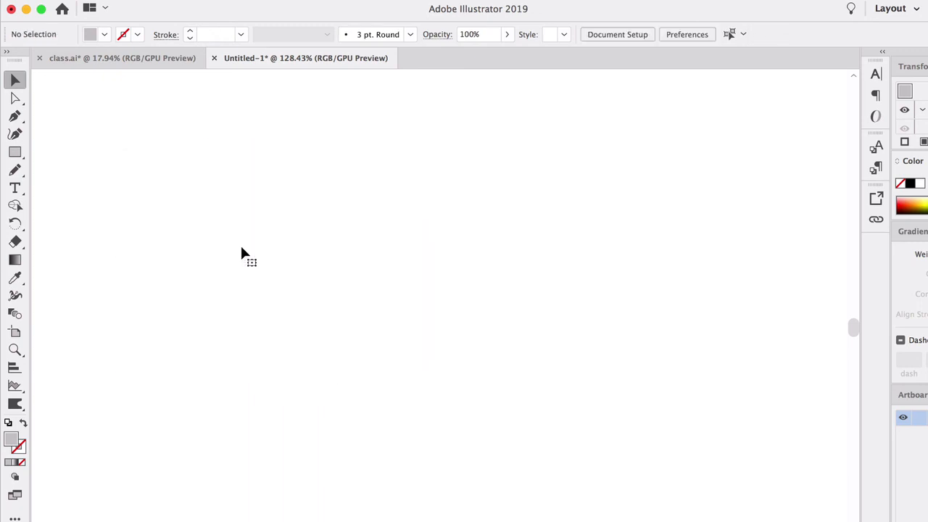
Step: Draw a closed round shape from four points at its left, right, top and bottom with the Curvature tool
left_click(15, 134)
left_click(272, 284)
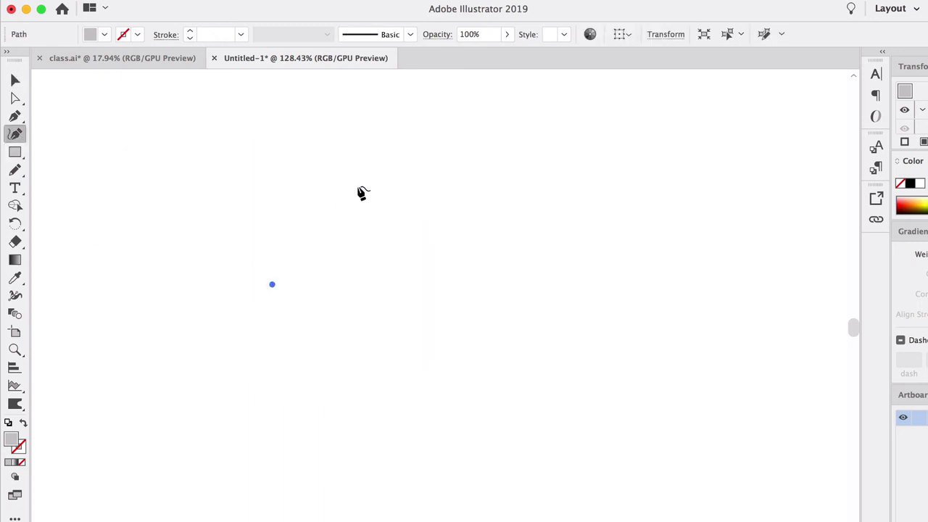
left_click_drag(542, 307, 529, 279)
left_click_drag(399, 283, 397, 177)
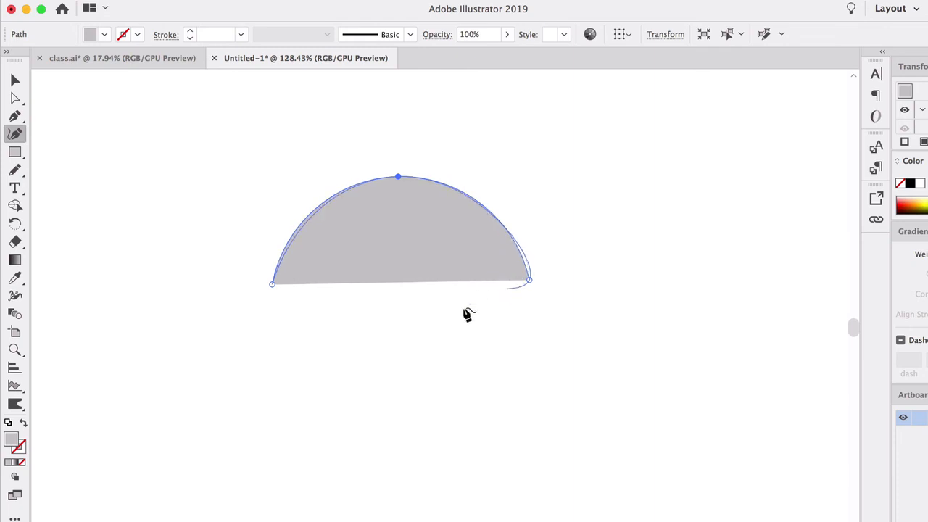
left_click(411, 413)
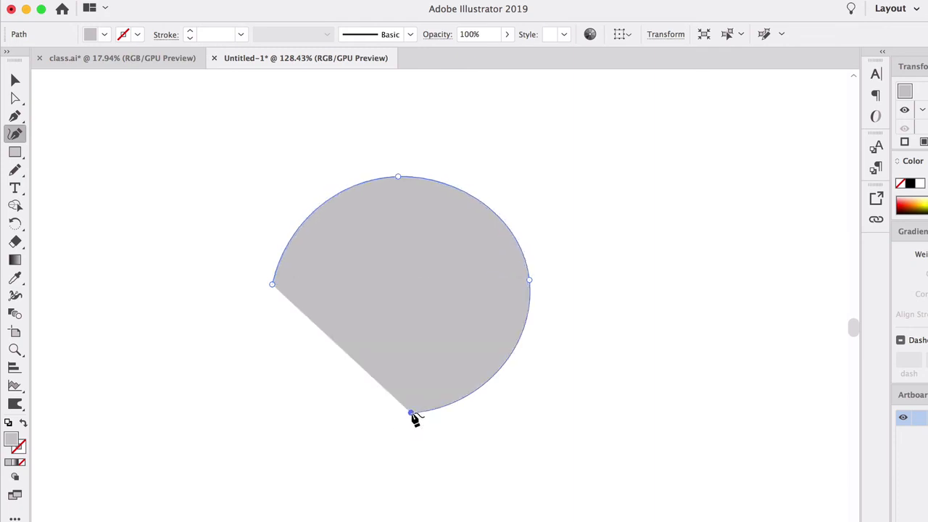
left_click(273, 285)
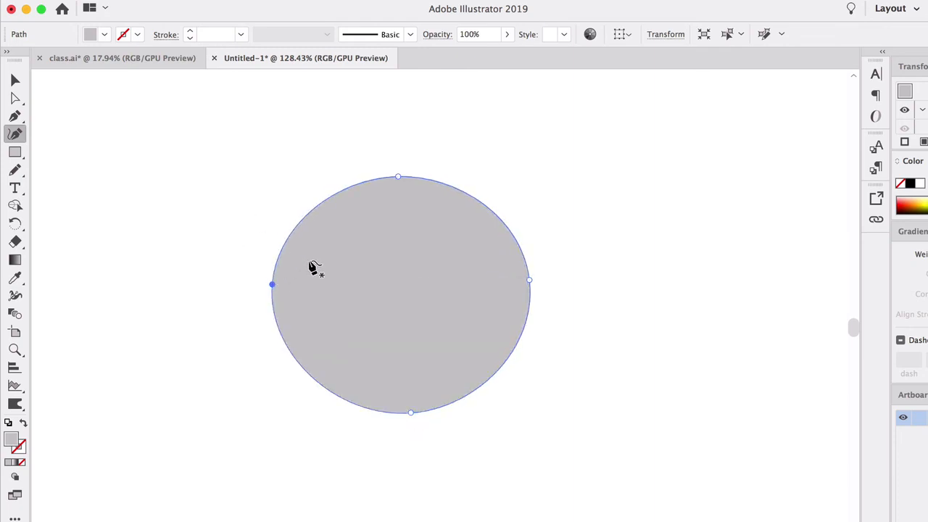
Step: Round the shape into a circle by moving its bottom, top, right and left points outward or level, and deselect it
left_click_drag(411, 419, 410, 419)
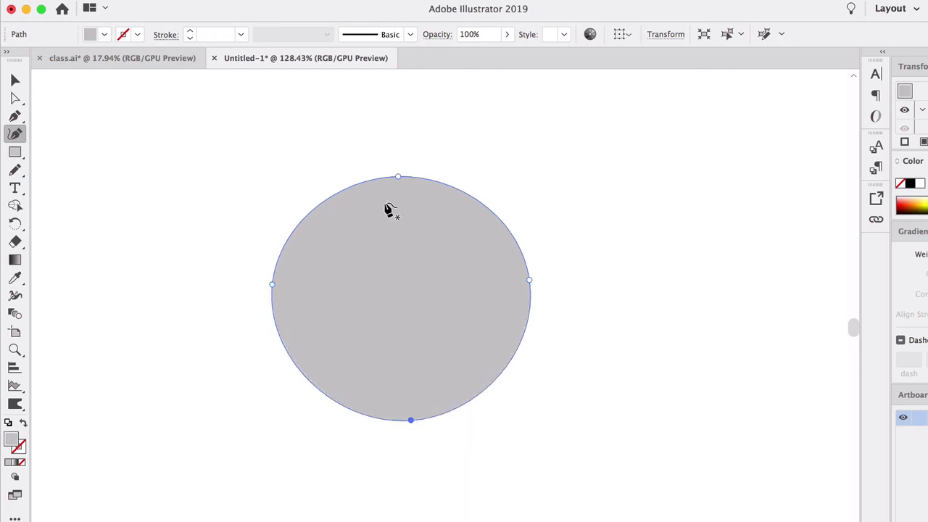
left_click_drag(399, 177, 398, 169)
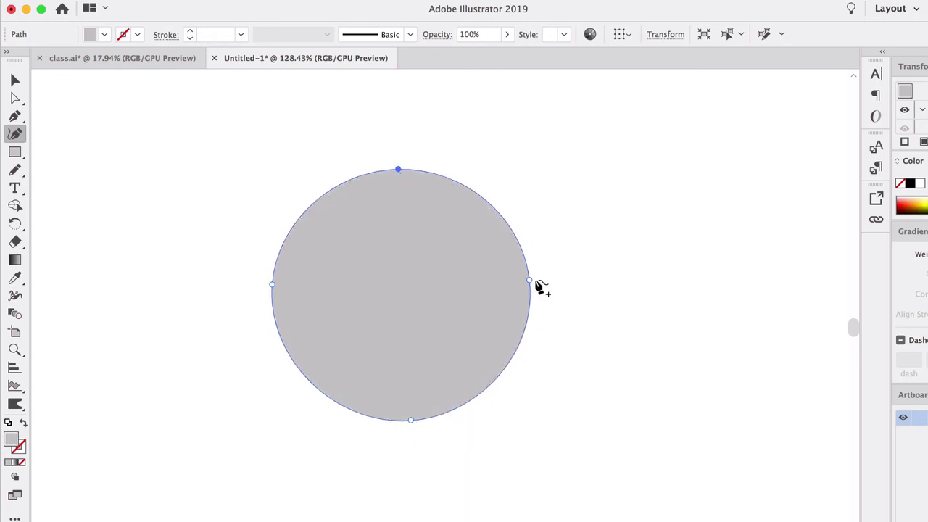
left_click(531, 296)
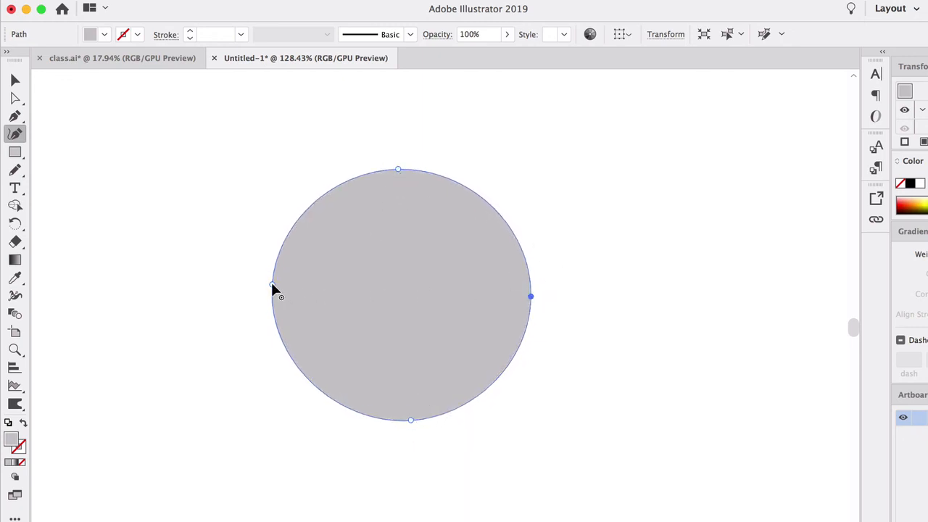
left_click_drag(272, 284, 272, 296)
left_click(18, 80)
left_click(105, 131)
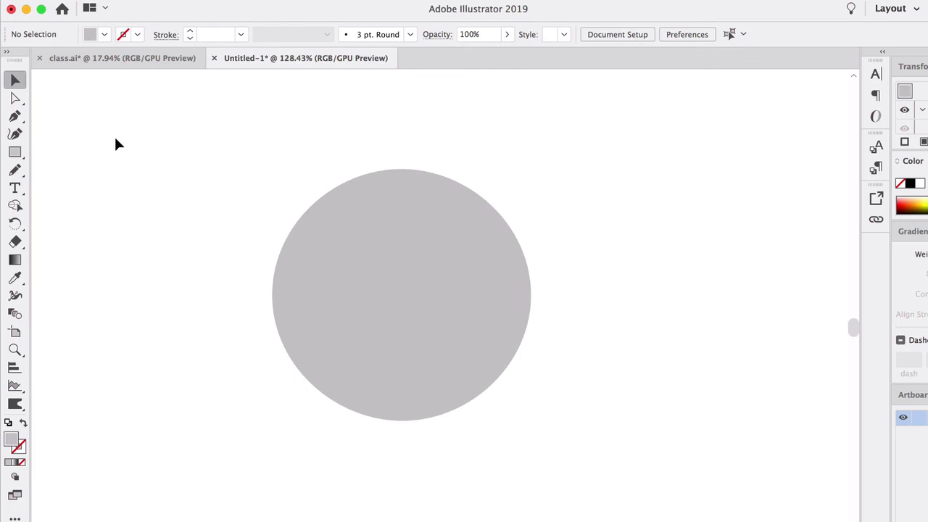
Step: Draw a closed black triangle with a level base and a centred apex beside the horned helmet, using the Pen tool
left_click(399, 291)
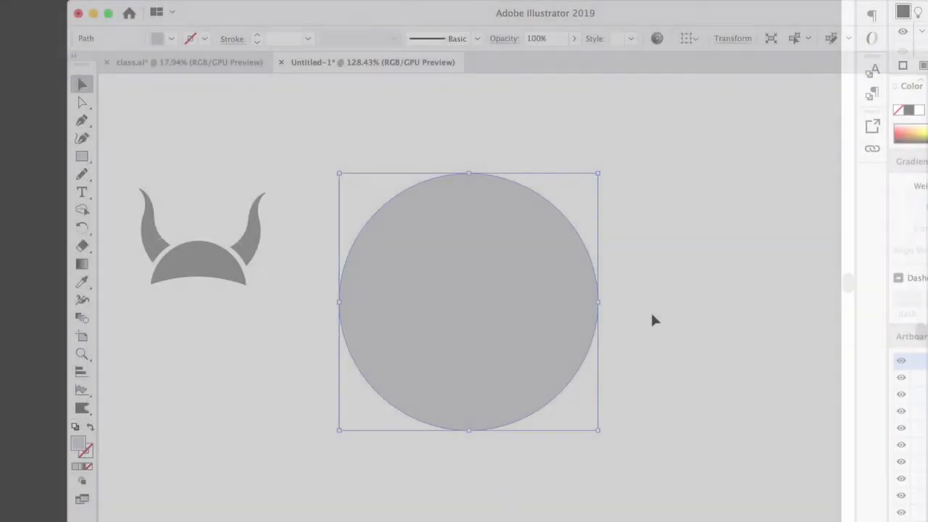
left_click(384, 279)
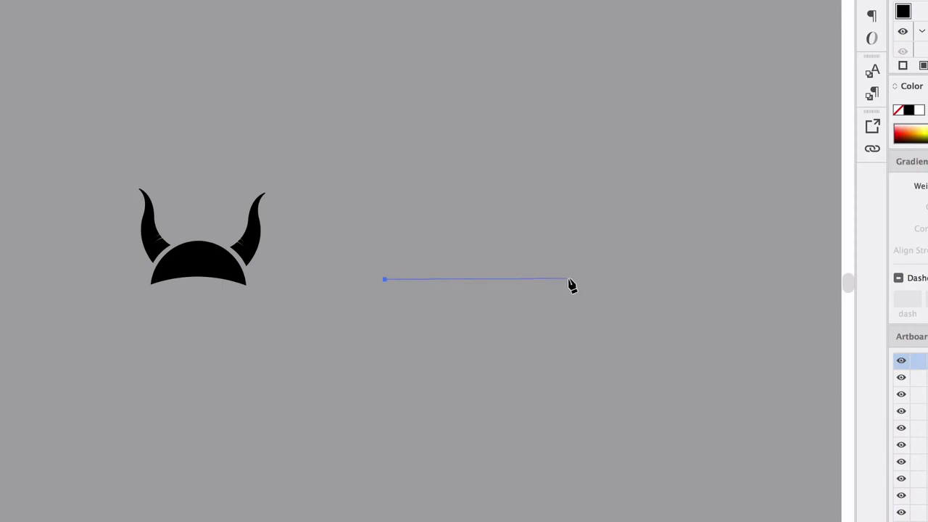
left_click(573, 278)
left_click_drag(459, 202, 479, 214)
key("ctrl+z")
left_click(475, 194)
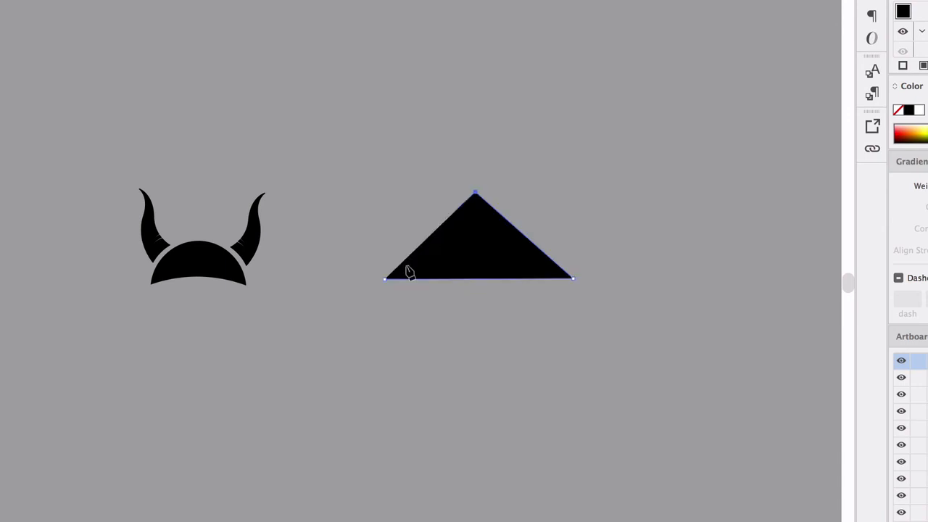
left_click(384, 279)
Step: Round the triangle's apex into a smooth dome and bow its base upward with the Curvature tool, and deselect it
double_click(475, 194)
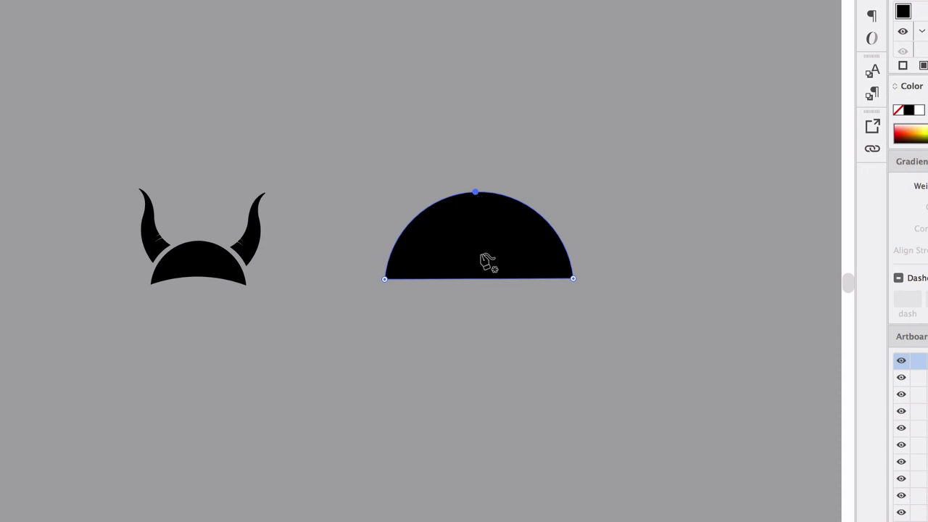
left_click_drag(480, 282, 479, 259)
key("v")
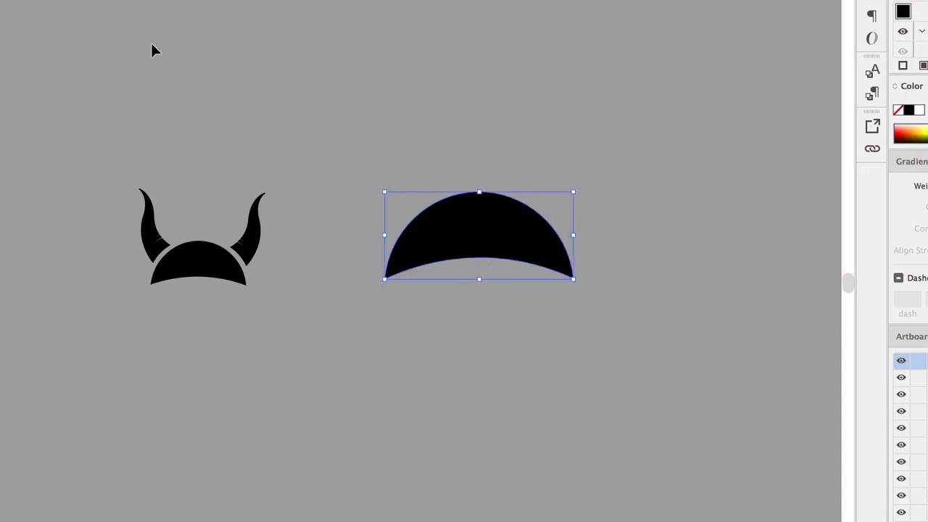
left_click(284, 72)
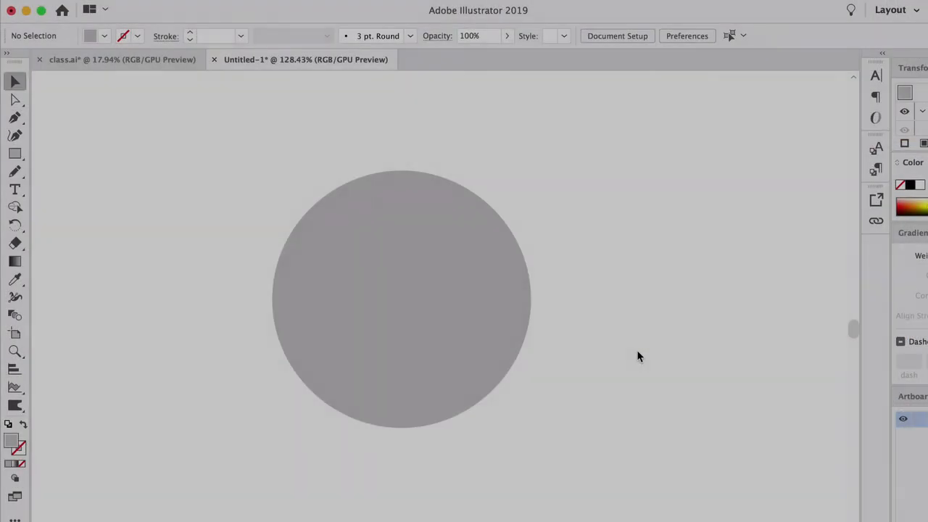